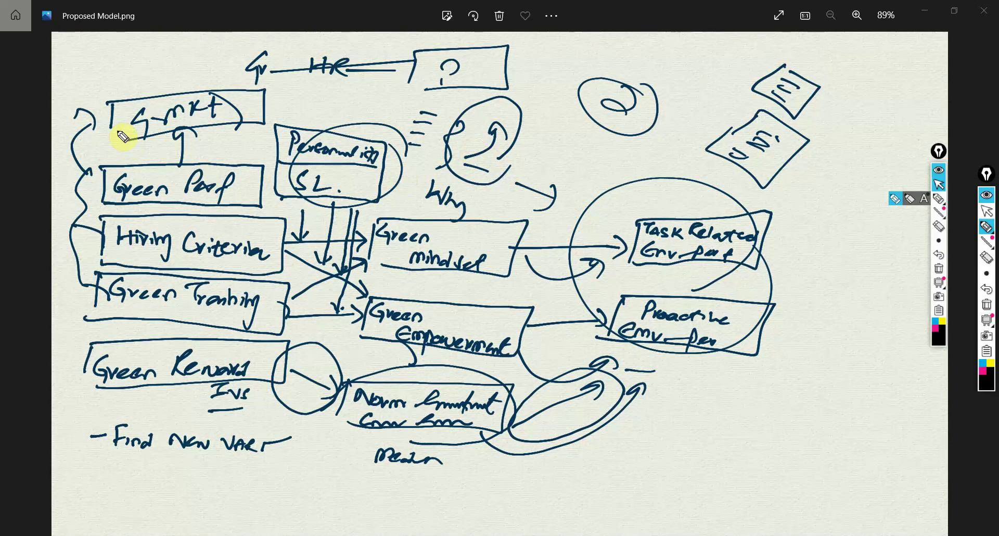
# Annotate the proposed model by circling its variable groups and writing problem statement, "ROs" and "RQs" notes beside the outcome variables
pyautogui.moveTo(131, 129)
pyautogui.mouseDown()
pyautogui.moveTo(99, 223)
pyautogui.moveTo(87, 335)
pyautogui.moveTo(149, 385)
pyautogui.mouseUp()
pyautogui.moveTo(533, 219)
pyautogui.mouseDown()
pyautogui.moveTo(479, 189)
pyautogui.moveTo(357, 297)
pyautogui.moveTo(541, 342)
pyautogui.moveTo(504, 189)
pyautogui.mouseUp()
pyautogui.moveTo(770, 260)
pyautogui.mouseDown()
pyautogui.moveTo(778, 228)
pyautogui.moveTo(618, 206)
pyautogui.moveTo(718, 364)
pyautogui.moveTo(758, 229)
pyautogui.mouseUp()
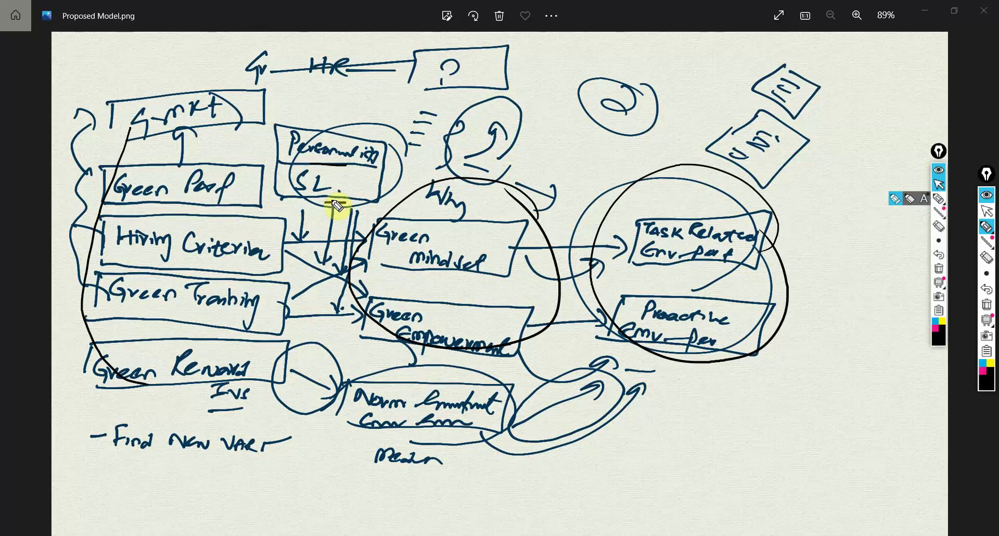
pyautogui.moveTo(788, 343); pyautogui.dragTo(783, 369)
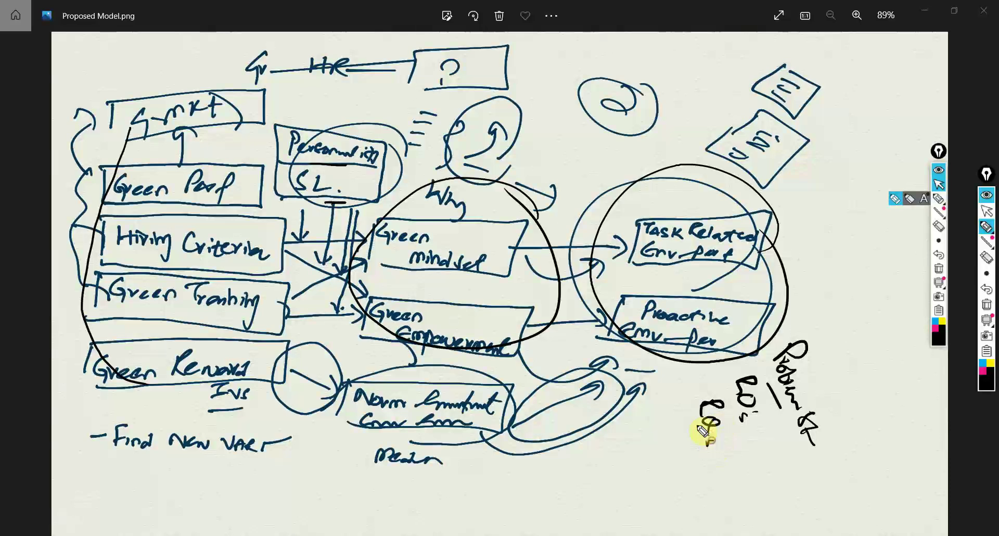
pyautogui.moveTo(682, 409); pyautogui.dragTo(697, 449)
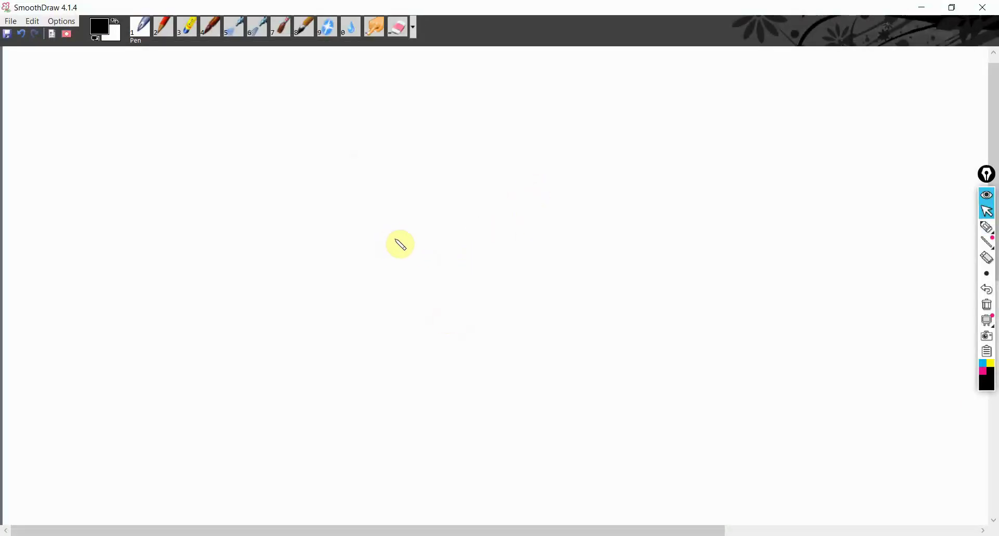
# Switch to SmoothDraw and draw a circled "SL" labelled "IV" underneath, with an arrow leading to an empty box
pyautogui.moveTo(400, 234); pyautogui.dragTo(382, 269)
pyautogui.moveTo(398, 240); pyautogui.dragTo(422, 270)
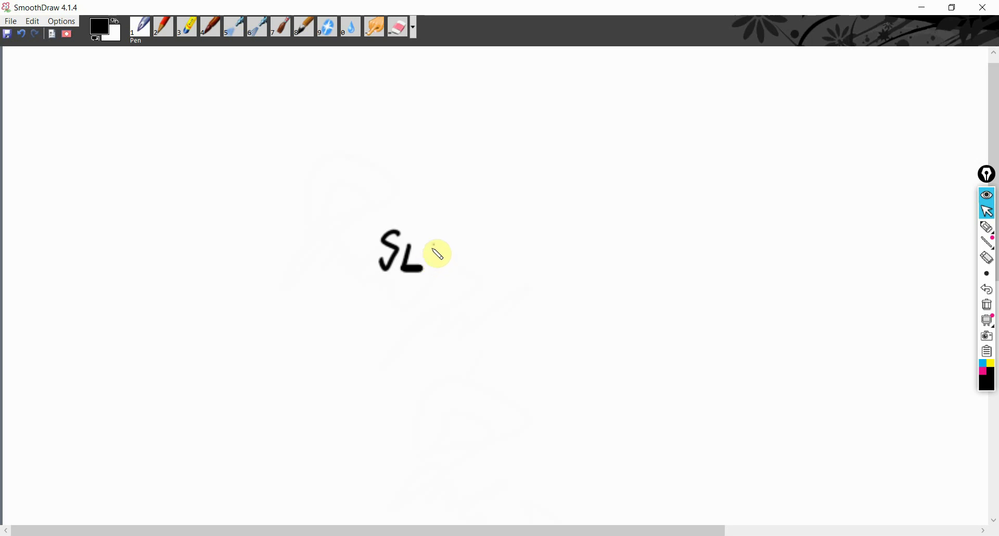
pyautogui.moveTo(438, 254)
pyautogui.mouseDown()
pyautogui.moveTo(422, 217)
pyautogui.moveTo(364, 286)
pyautogui.moveTo(441, 233)
pyautogui.mouseUp()
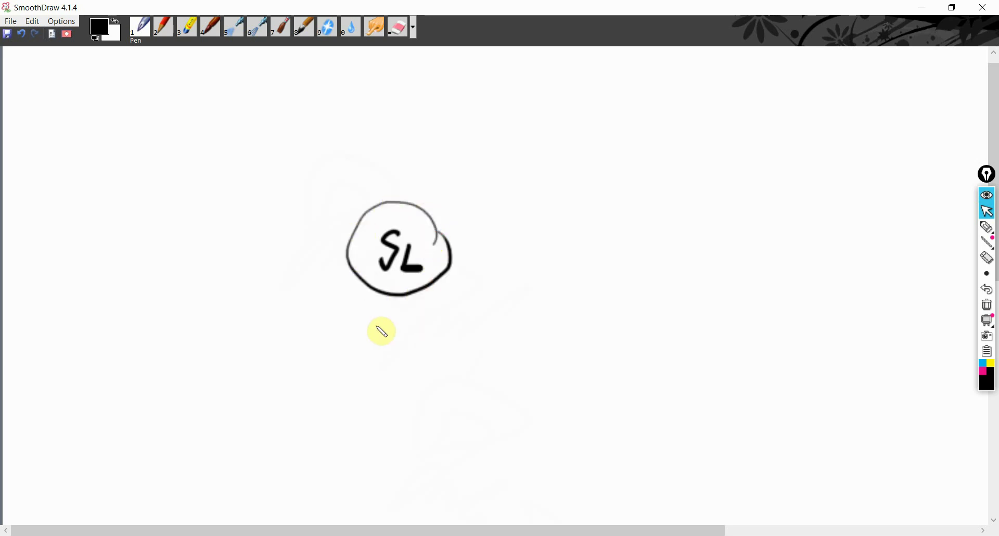
pyautogui.moveTo(364, 316)
pyautogui.mouseDown()
pyautogui.moveTo(381, 316)
pyautogui.moveTo(370, 344)
pyautogui.mouseUp()
pyautogui.moveTo(359, 343); pyautogui.dragTo(397, 336)
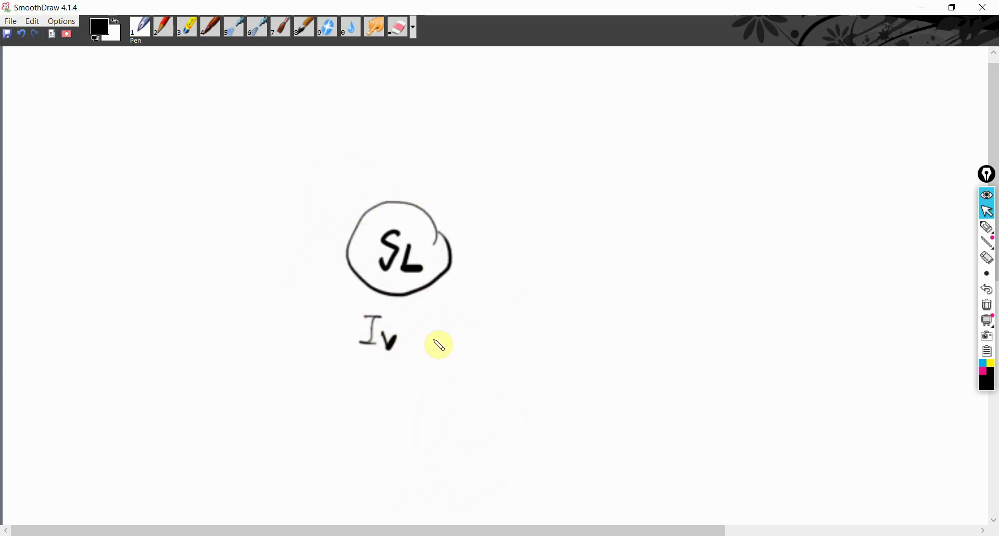
pyautogui.moveTo(460, 263)
pyautogui.mouseDown()
pyautogui.moveTo(621, 257)
pyautogui.moveTo(623, 273)
pyautogui.moveTo(647, 241)
pyautogui.moveTo(818, 251)
pyautogui.moveTo(800, 293)
pyautogui.moveTo(642, 274)
pyautogui.mouseUp()
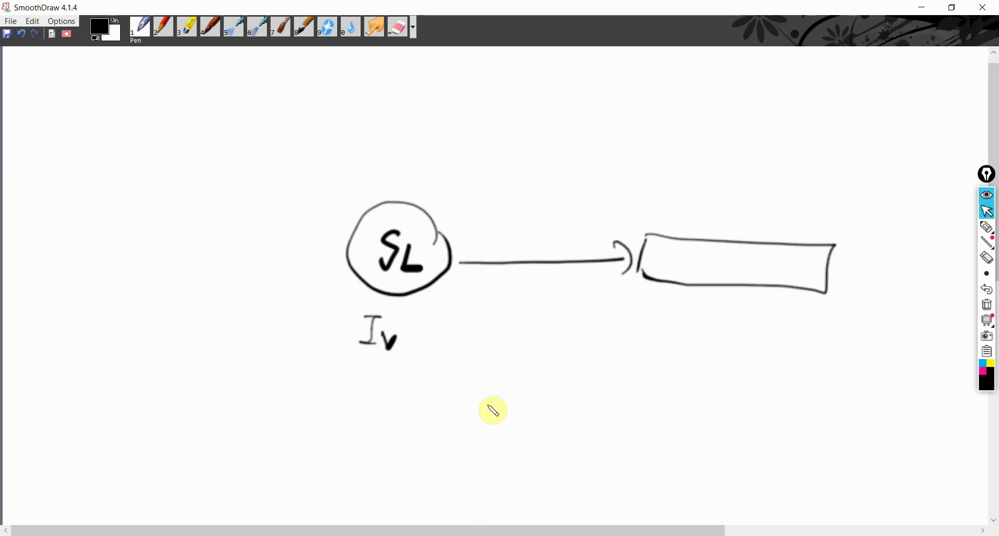
# Switch to Google Scholar and search for "Servant Leadership"
pyautogui.click(467, 193)
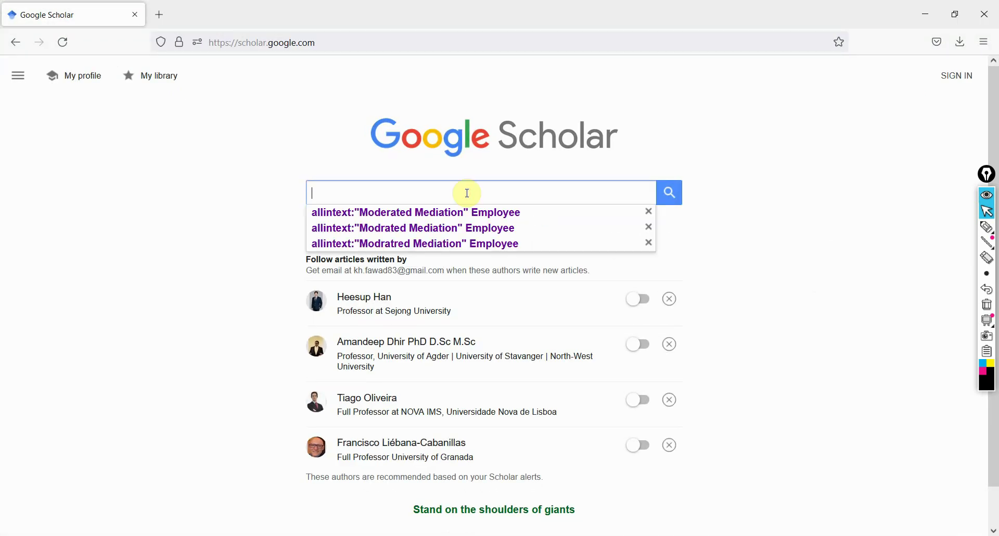
pyautogui.write('Servan')
pyautogui.press('Down')
pyautogui.press('Return')
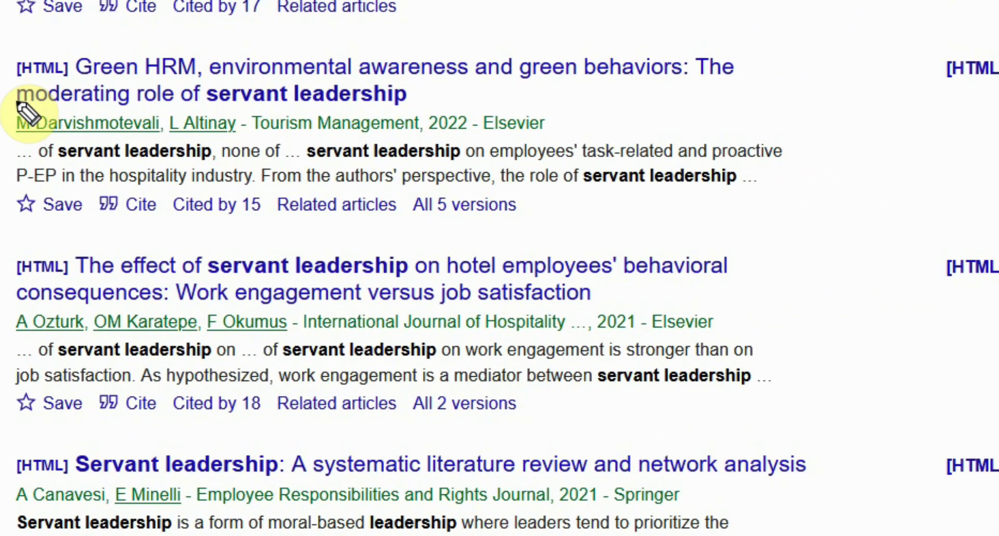
# Mark up the Green HRM result, underlining "moderating", "Green", "servant", "environmental awareness" and "green behaviors", with a handwritten note beside it
pyautogui.moveTo(11, 107); pyautogui.dragTo(136, 111)
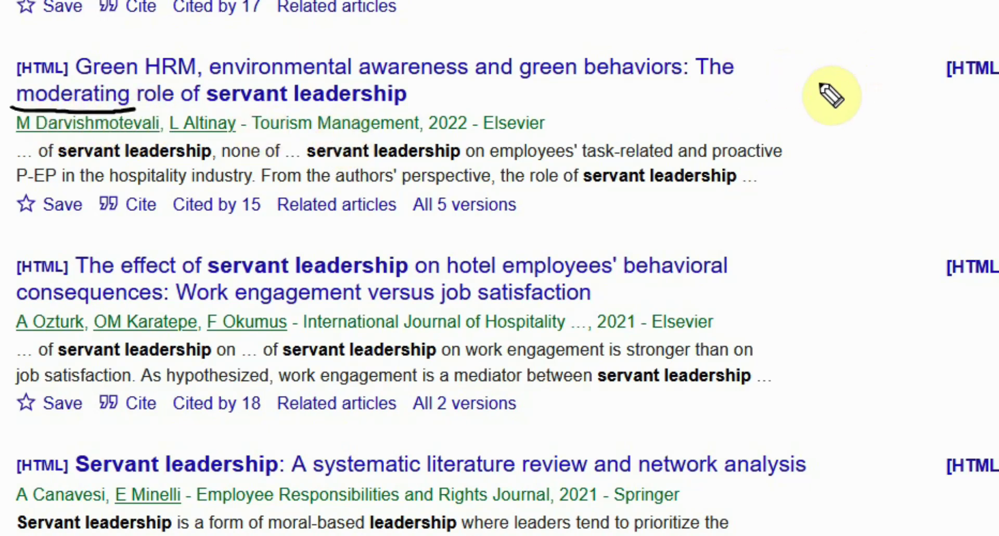
pyautogui.moveTo(832, 69)
pyautogui.mouseDown()
pyautogui.moveTo(813, 87)
pyautogui.moveTo(856, 150)
pyautogui.moveTo(785, 96)
pyautogui.mouseUp()
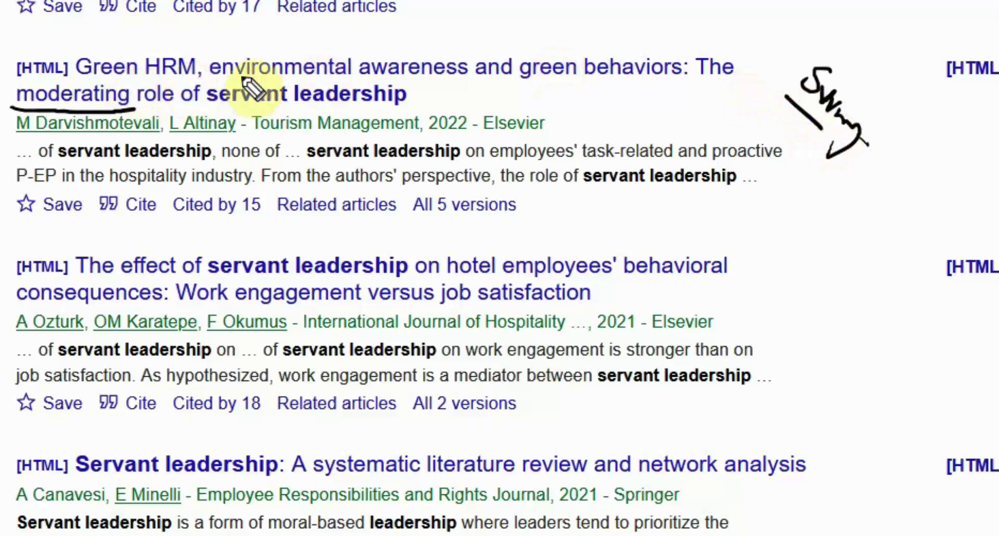
pyautogui.moveTo(79, 80); pyautogui.dragTo(139, 89)
pyautogui.moveTo(214, 113); pyautogui.dragTo(294, 111)
pyautogui.moveTo(209, 76); pyautogui.dragTo(385, 75)
pyautogui.moveTo(528, 81); pyautogui.dragTo(618, 81)
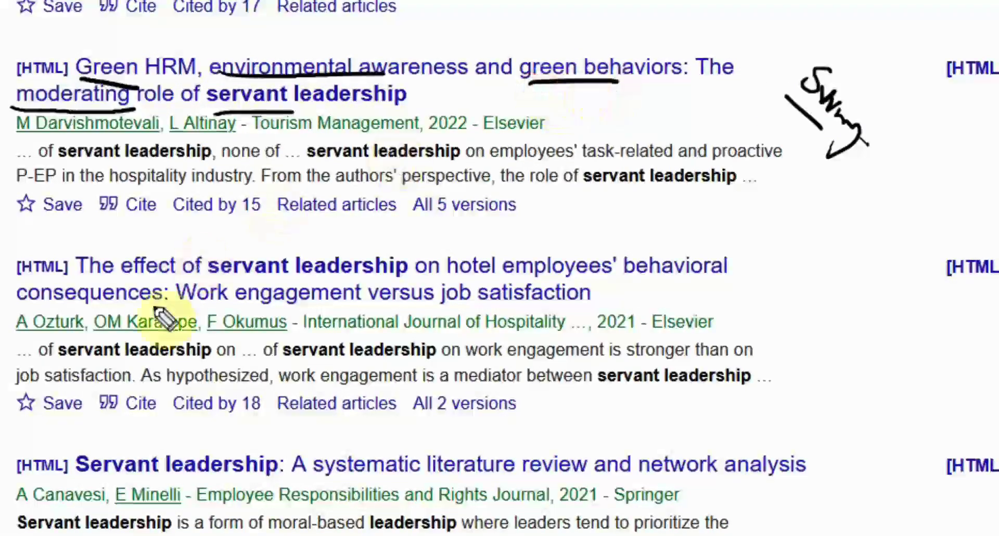
# Circle "effect" and underline "systematic literature review" in the following titles, and add a circled handwritten note beside the results
pyautogui.moveTo(112, 276)
pyautogui.mouseDown()
pyautogui.moveTo(156, 281)
pyautogui.moveTo(177, 244)
pyautogui.moveTo(145, 263)
pyautogui.mouseUp()
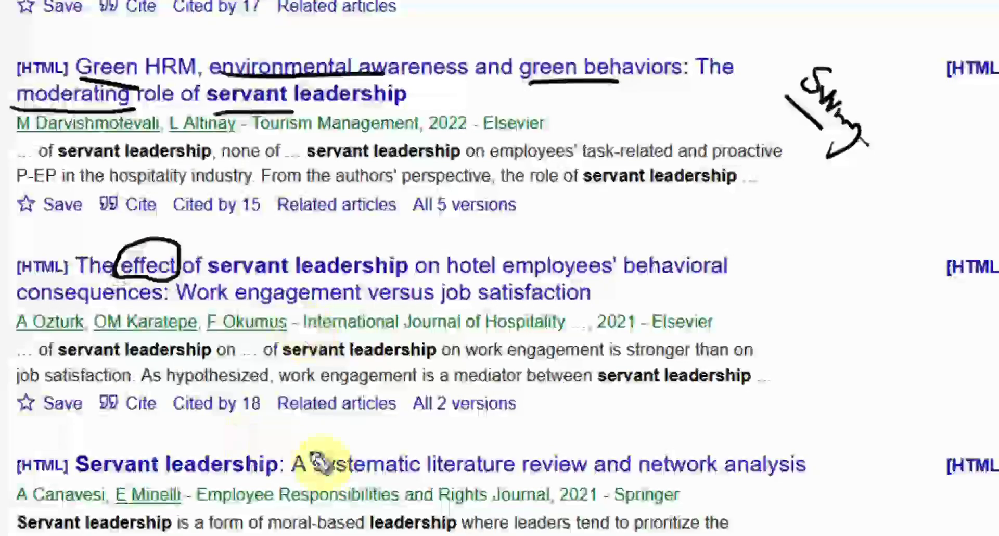
pyautogui.moveTo(315, 473); pyautogui.dragTo(585, 476)
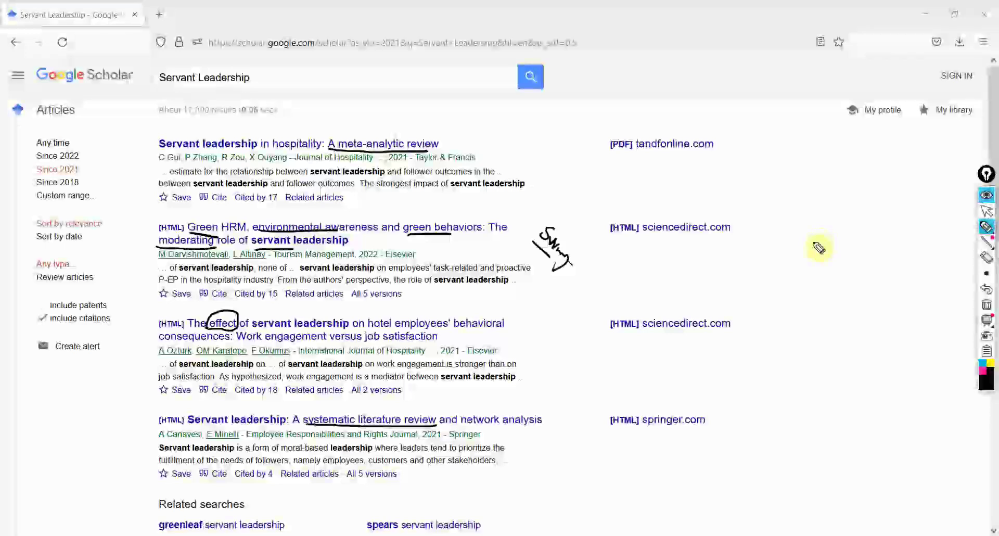
pyautogui.moveTo(821, 239)
pyautogui.mouseDown()
pyautogui.moveTo(801, 242)
pyautogui.moveTo(807, 260)
pyautogui.moveTo(825, 255)
pyautogui.moveTo(818, 284)
pyautogui.mouseUp()
pyautogui.moveTo(758, 248); pyautogui.dragTo(795, 280)
pyautogui.moveTo(855, 220)
pyautogui.mouseDown()
pyautogui.moveTo(848, 265)
pyautogui.moveTo(868, 263)
pyautogui.mouseUp()
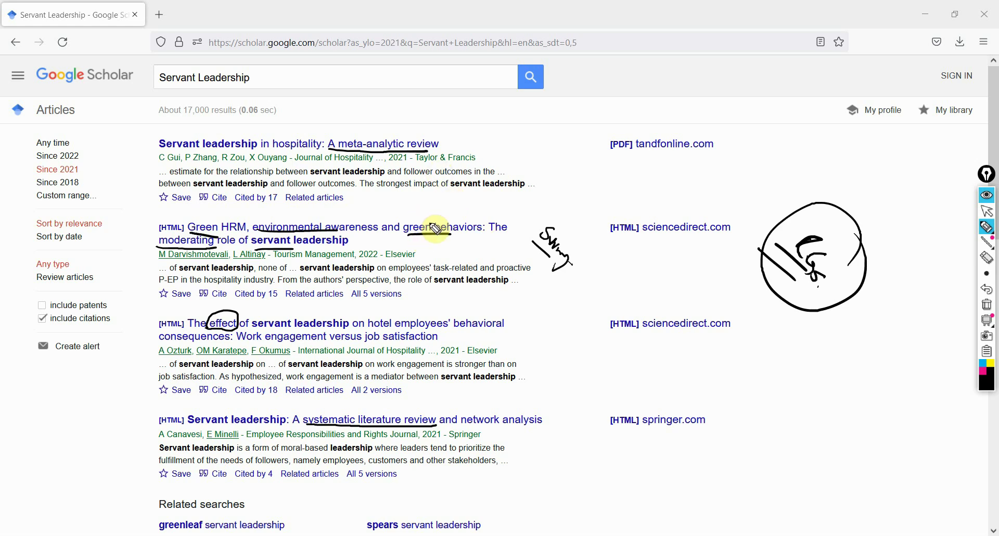
# Clear the annotations and open the Wiley article on the interplay of green servant leadership, self-efficacy, and intrinsic motivation
pyautogui.click(986, 211)
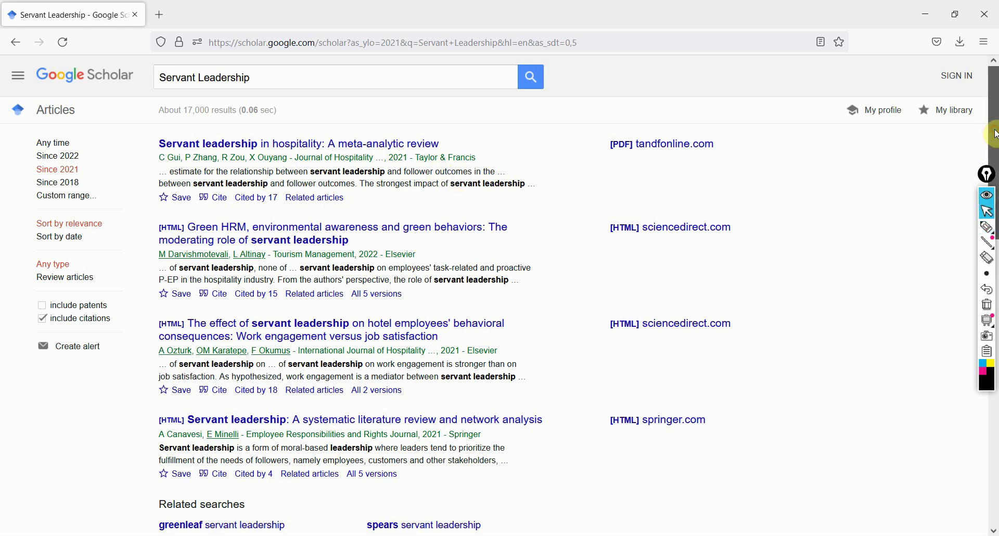
pyautogui.moveTo(993, 135); pyautogui.dragTo(994, 327)
pyautogui.scroll(-1, 433, 170)
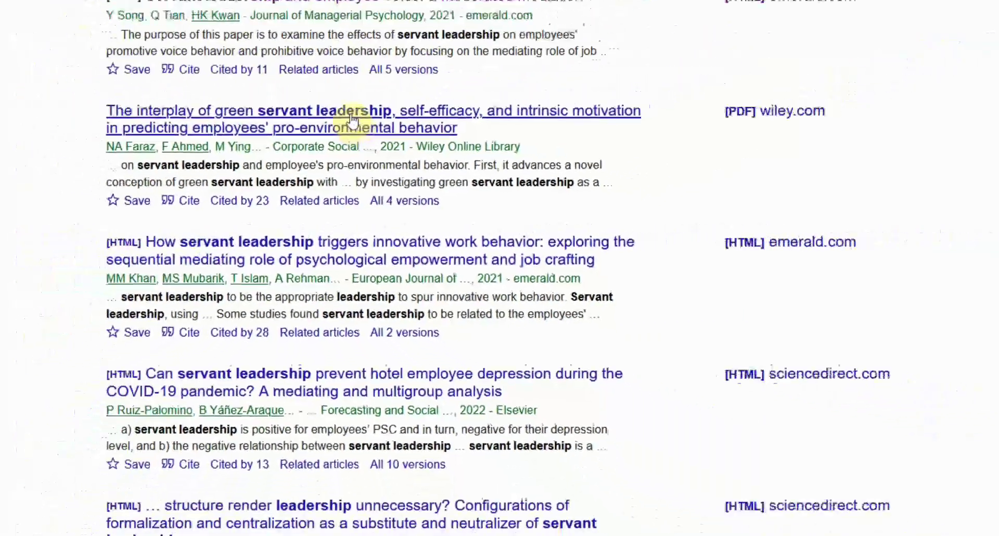
pyautogui.click(369, 59)
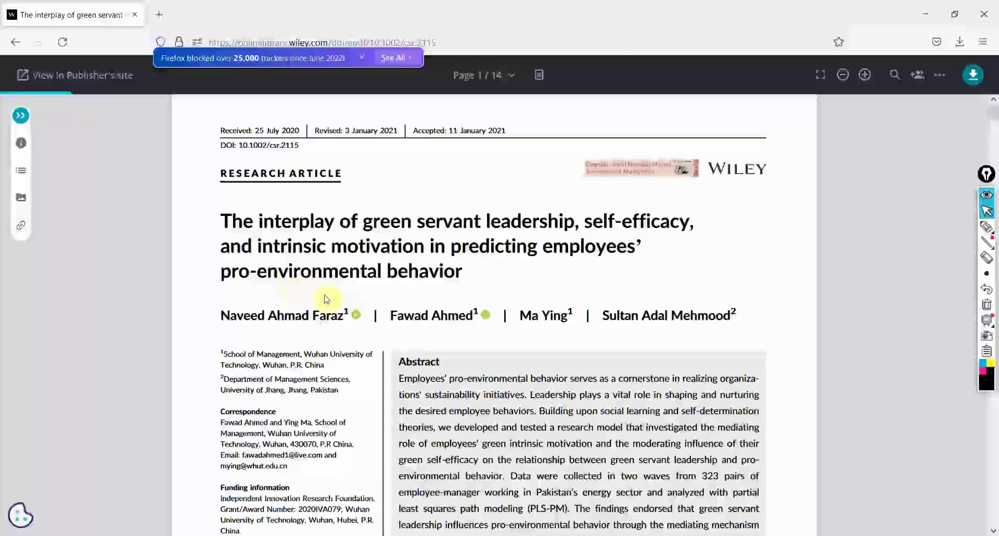
# Look through the article's hypotheses, theoretical model and results down to the "Limitations and Future Research" section
pyautogui.scroll(-15, 996, 325)
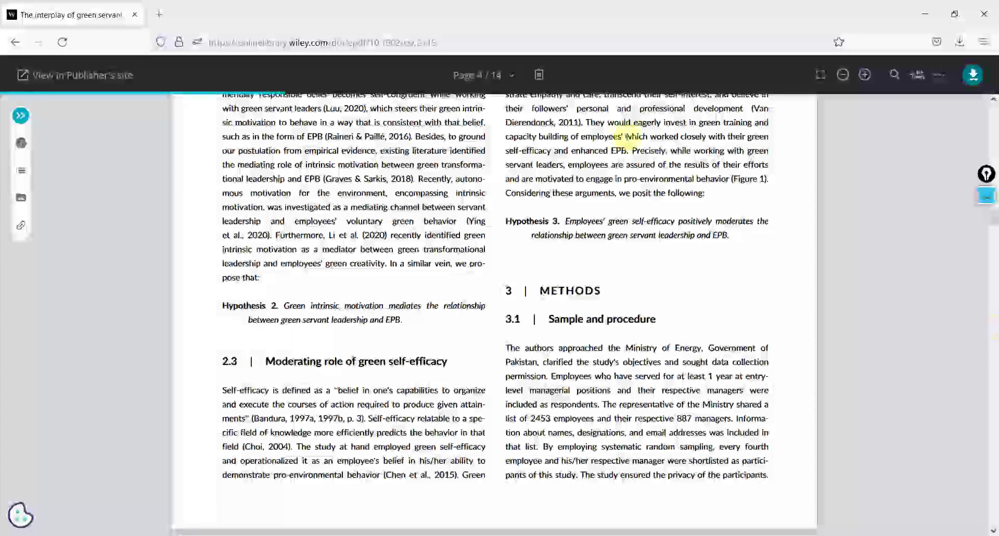
pyautogui.scroll(-8, 807, 351)
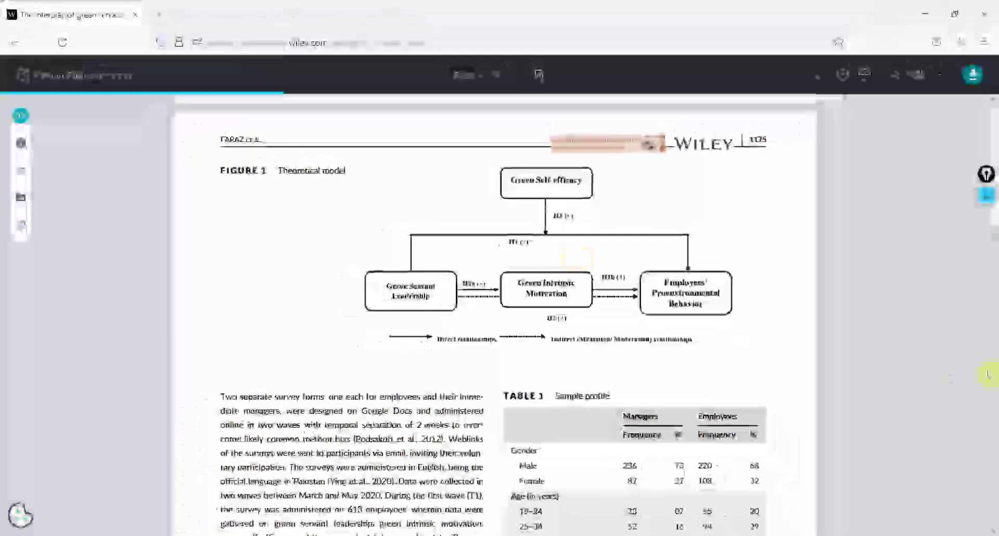
pyautogui.scroll(-20, 987, 373)
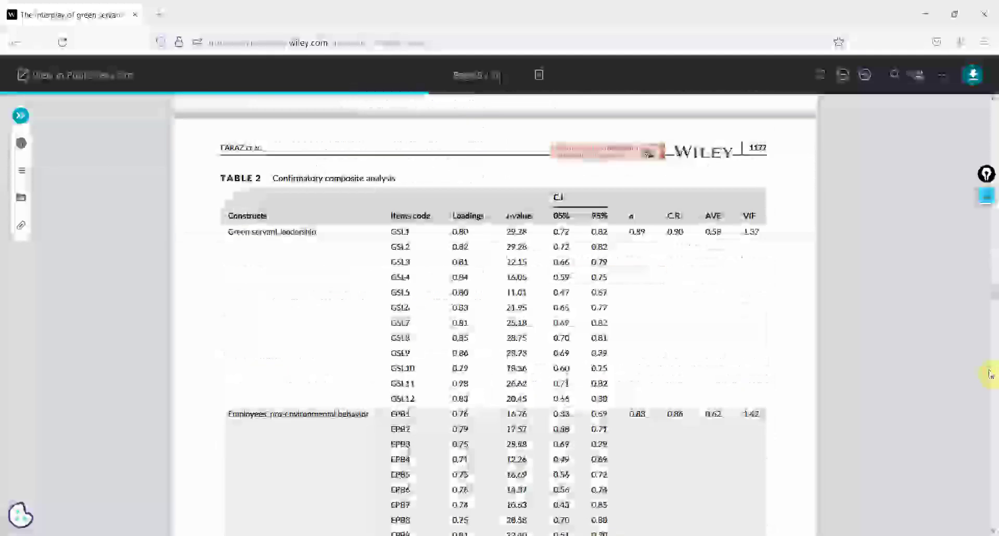
pyautogui.scroll(-20, 990, 374)
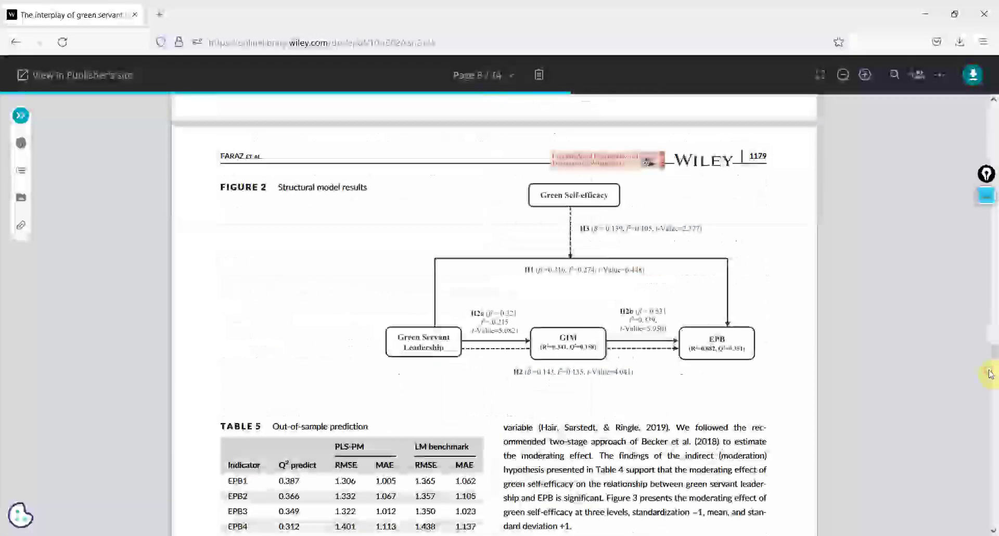
pyautogui.scroll(-20, 990, 374)
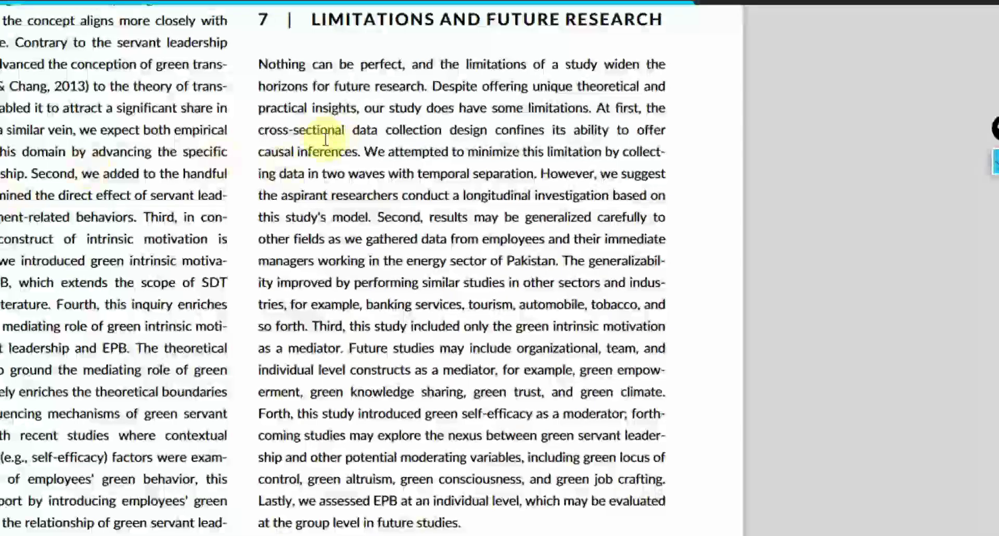
# Activate the screen-annotation pen over the "Limitations and Future Research" section
pyautogui.rightClick(345, 173)
pyautogui.click(995, 162)
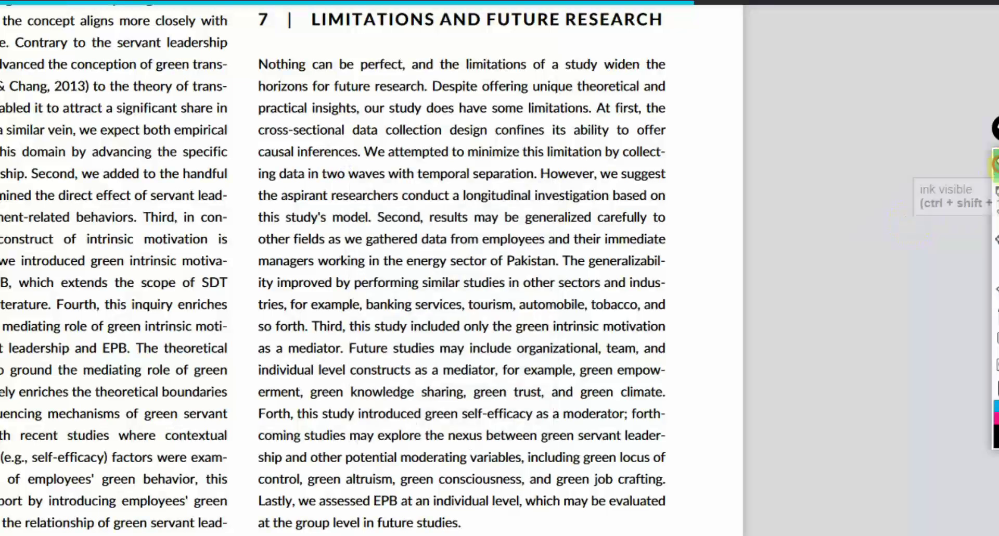
pyautogui.click(996, 208)
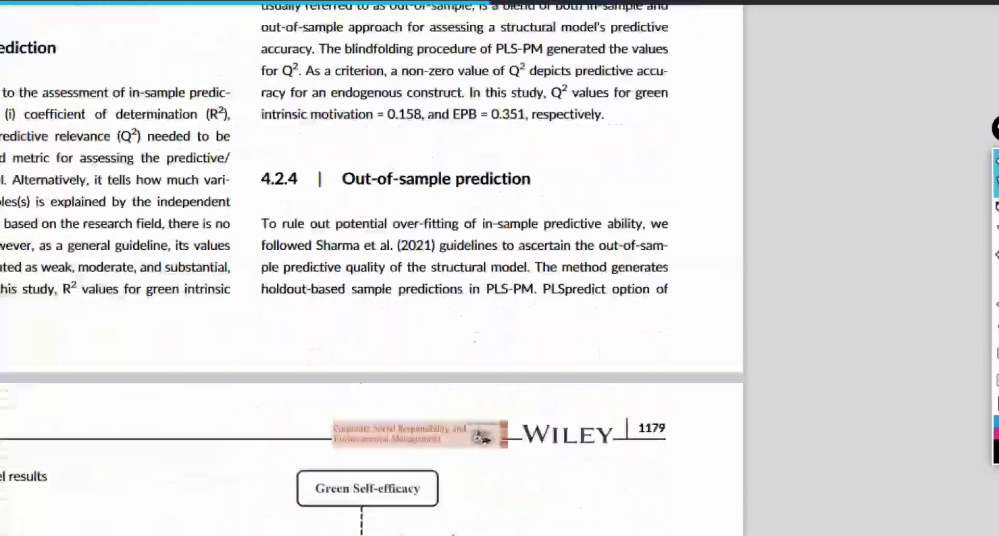
# Review the article's structural model results and discussion, its title page and the pages after it
pyautogui.scroll(-10, 372, 268)
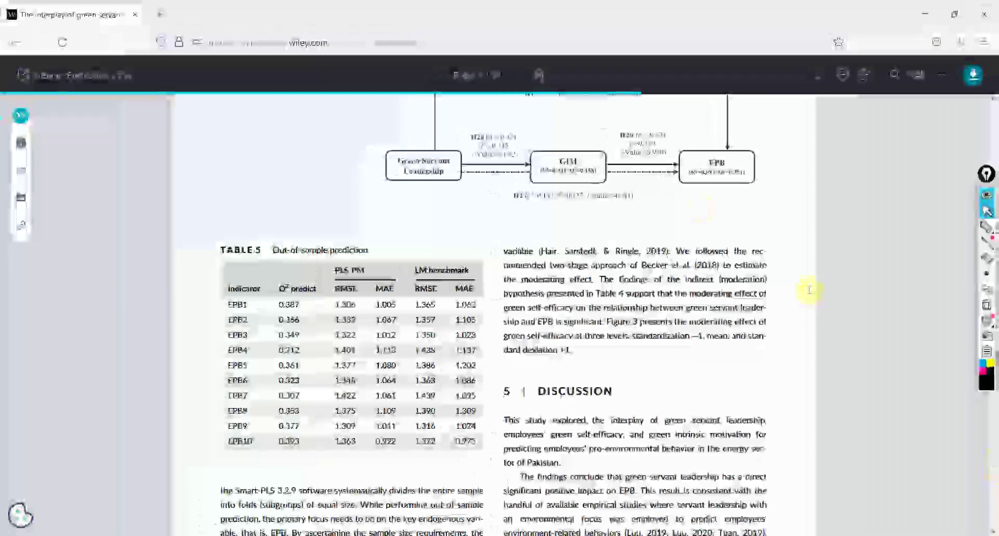
pyautogui.scroll(20, 698, 208)
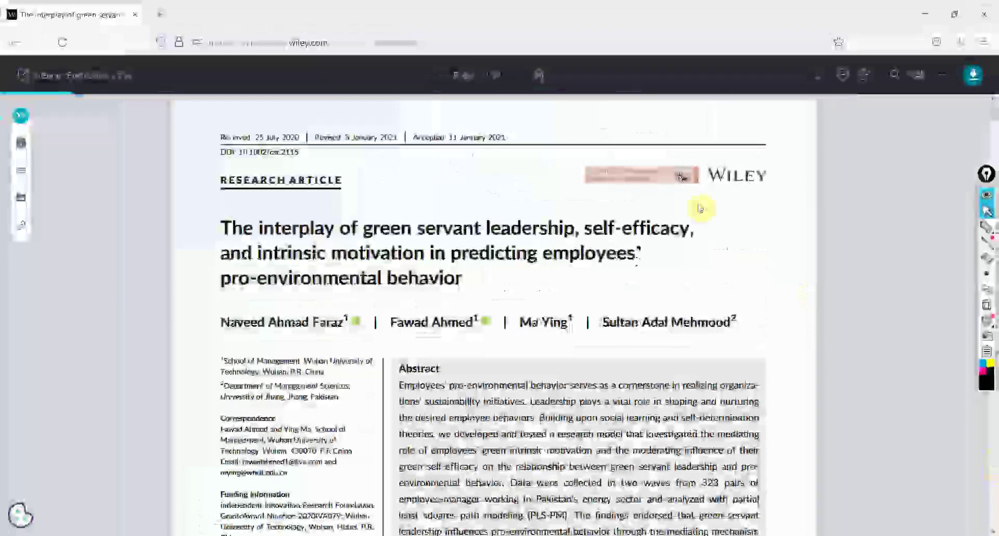
pyautogui.scroll(-5, 694, 203)
pyautogui.scroll(-10, 695, 204)
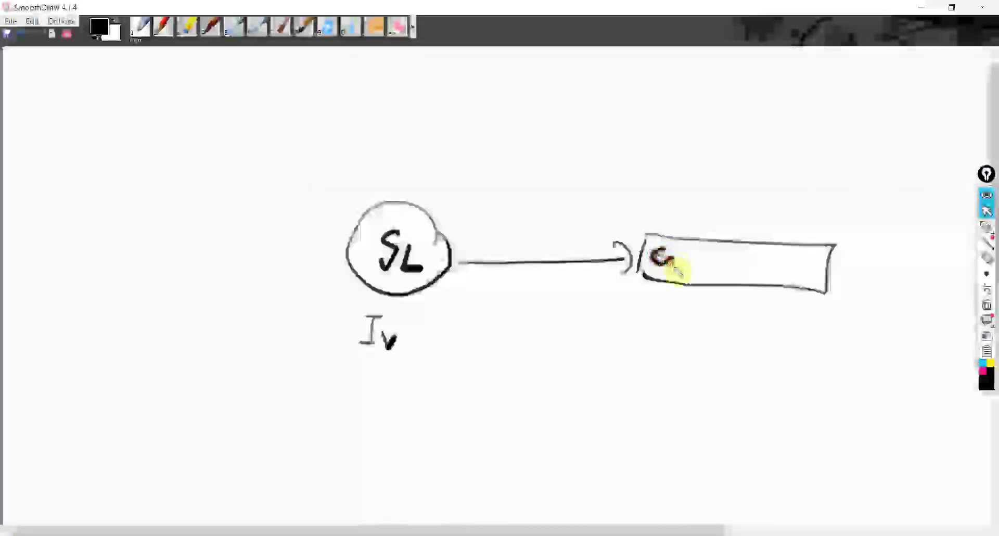
# Label the box at the end of the SL arrow as environmental behavior and draw an upper box linking SL to it
pyautogui.moveTo(675, 268)
pyautogui.mouseDown()
pyautogui.moveTo(716, 258)
pyautogui.moveTo(756, 273)
pyautogui.mouseUp()
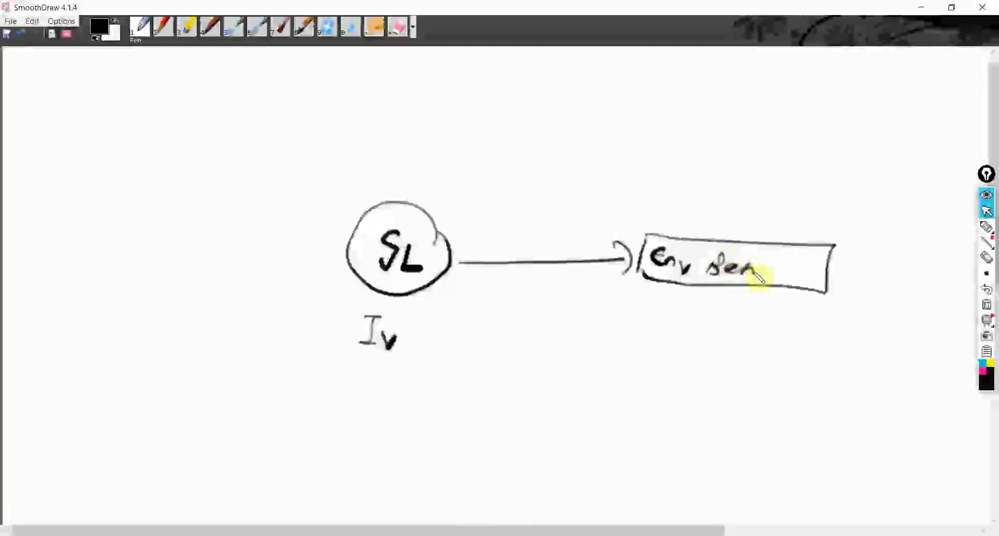
pyautogui.moveTo(424, 205); pyautogui.dragTo(491, 150)
pyautogui.moveTo(496, 162)
pyautogui.mouseDown()
pyautogui.moveTo(502, 142)
pyautogui.moveTo(615, 132)
pyautogui.moveTo(625, 165)
pyautogui.moveTo(496, 162)
pyautogui.mouseUp()
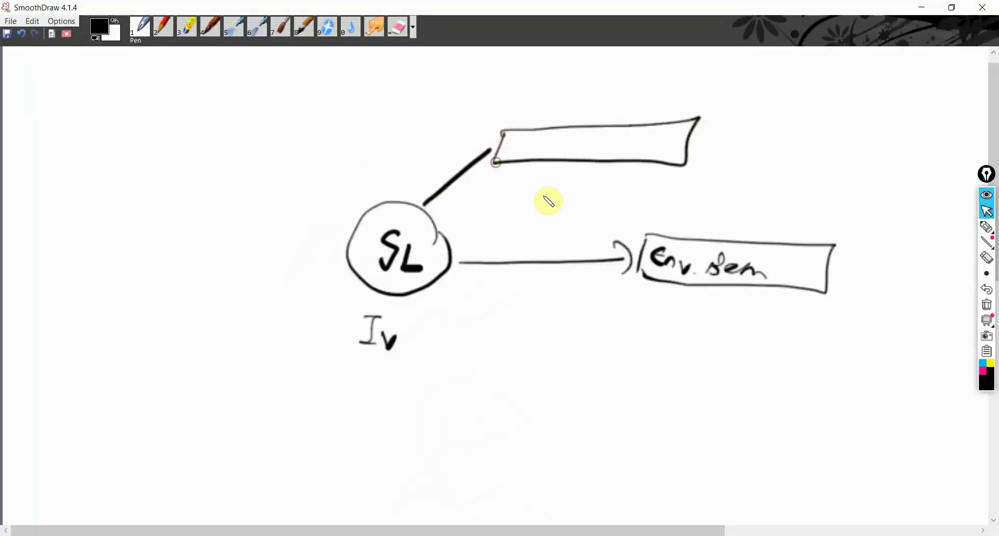
pyautogui.moveTo(689, 150)
pyautogui.mouseDown()
pyautogui.moveTo(755, 194)
pyautogui.moveTo(736, 210)
pyautogui.mouseUp()
# Draw a second box below the upper one, link it between SL and the outcome box, and add arrowheads to both SL links
pyautogui.moveTo(437, 223)
pyautogui.mouseDown()
pyautogui.moveTo(500, 196)
pyautogui.moveTo(599, 188)
pyautogui.moveTo(647, 223)
pyautogui.moveTo(498, 221)
pyautogui.mouseUp()
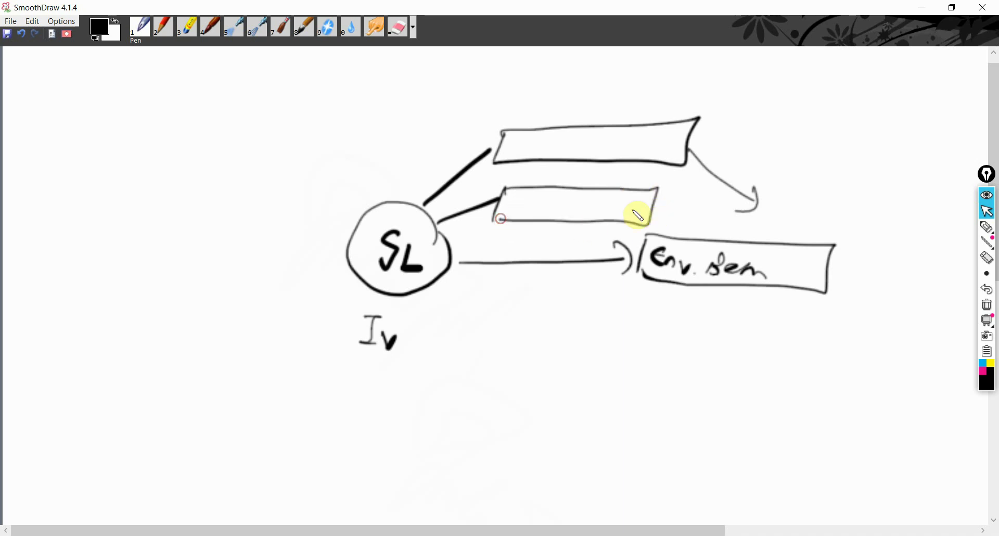
pyautogui.moveTo(659, 199)
pyautogui.mouseDown()
pyautogui.moveTo(704, 218)
pyautogui.moveTo(698, 226)
pyautogui.mouseUp()
pyautogui.moveTo(492, 149); pyautogui.dragTo(478, 134)
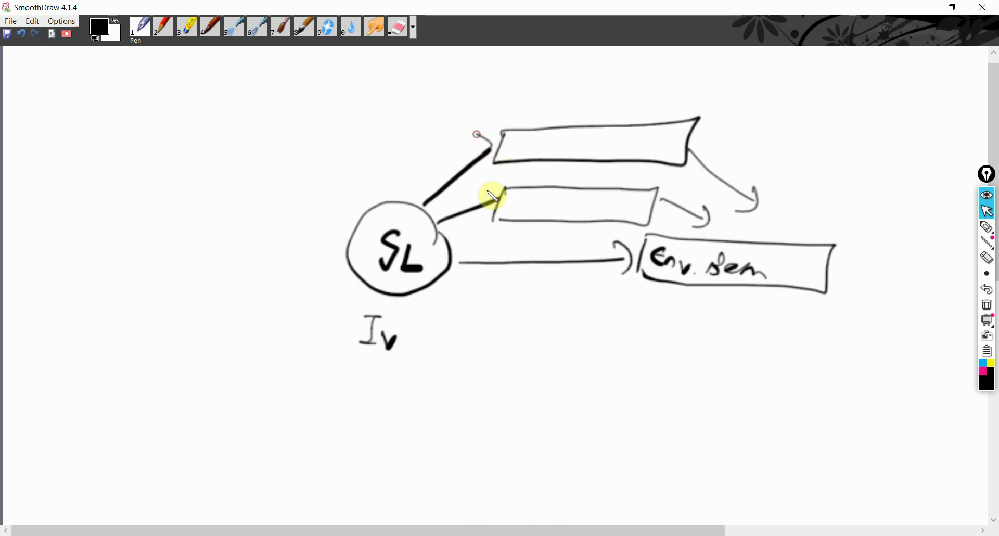
pyautogui.moveTo(497, 209); pyautogui.dragTo(494, 216)
# Draw a third box below the direct SL arrow, with arrows from SL to it and from it to the outcome box
pyautogui.moveTo(422, 297)
pyautogui.mouseDown()
pyautogui.moveTo(458, 323)
pyautogui.moveTo(459, 341)
pyautogui.moveTo(613, 314)
pyautogui.moveTo(464, 344)
pyautogui.mouseUp()
pyautogui.moveTo(454, 301); pyautogui.dragTo(439, 327)
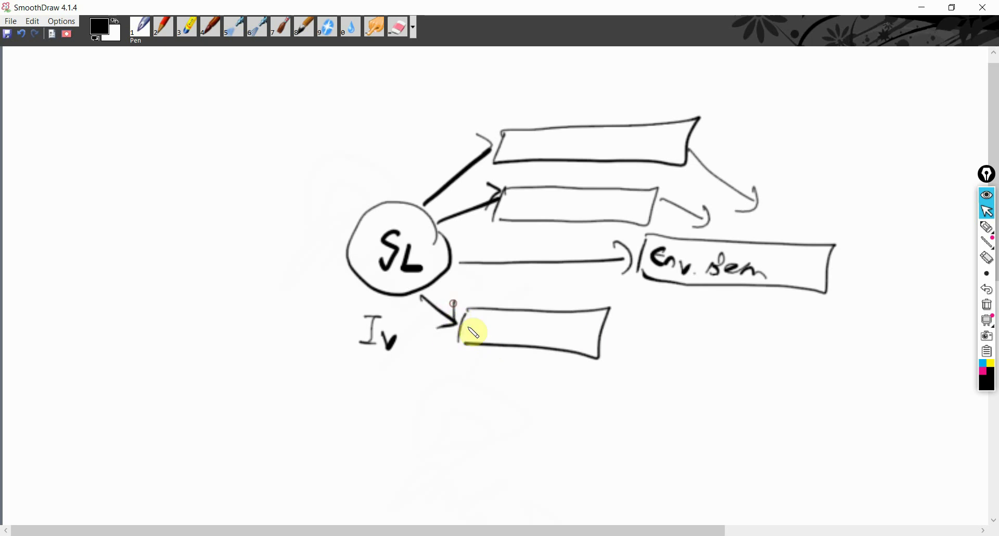
pyautogui.moveTo(622, 340)
pyautogui.mouseDown()
pyautogui.moveTo(676, 297)
pyautogui.moveTo(682, 308)
pyautogui.mouseUp()
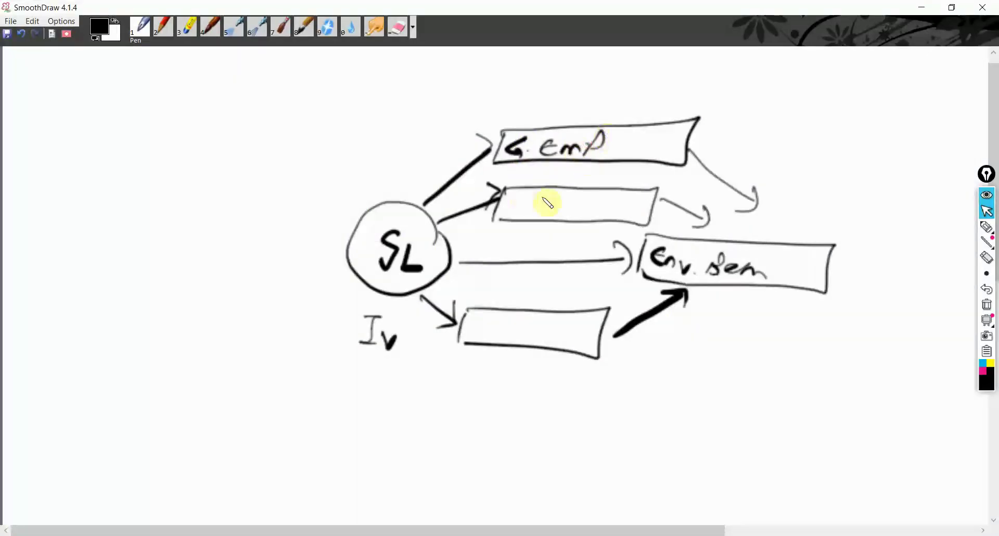
# Write "G. KS" inside the second box above the direct SL arrow
pyautogui.moveTo(520, 196); pyautogui.dragTo(515, 210)
pyautogui.click(525, 209)
pyautogui.moveTo(539, 200)
pyautogui.mouseDown()
pyautogui.moveTo(538, 212)
pyautogui.moveTo(555, 212)
pyautogui.mouseUp()
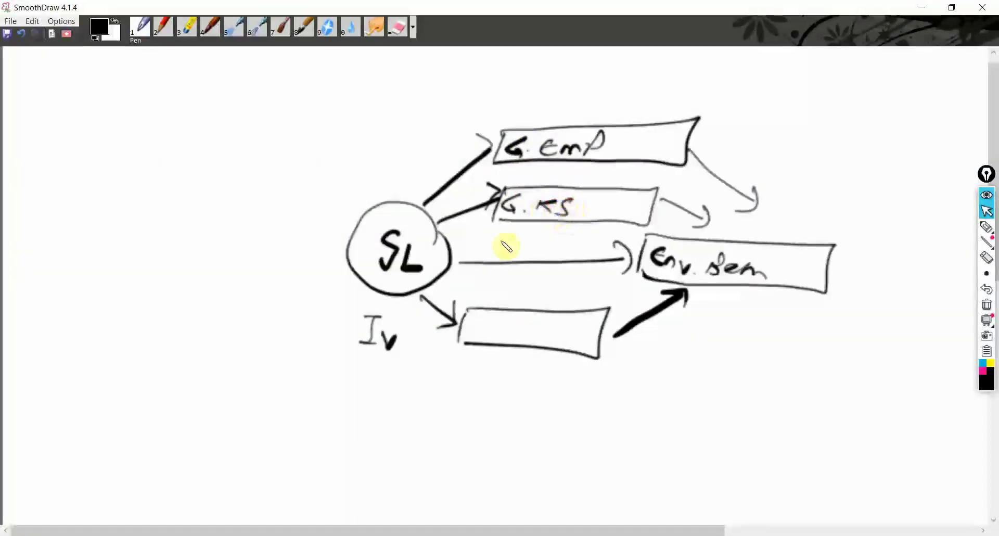
# Write "G. Trust" inside the empty box below the direct SL arrow
pyautogui.moveTo(489, 315)
pyautogui.mouseDown()
pyautogui.moveTo(493, 334)
pyautogui.moveTo(530, 316)
pyautogui.mouseUp()
pyautogui.moveTo(521, 317); pyautogui.dragTo(519, 332)
pyautogui.moveTo(526, 329); pyautogui.dragTo(561, 338)
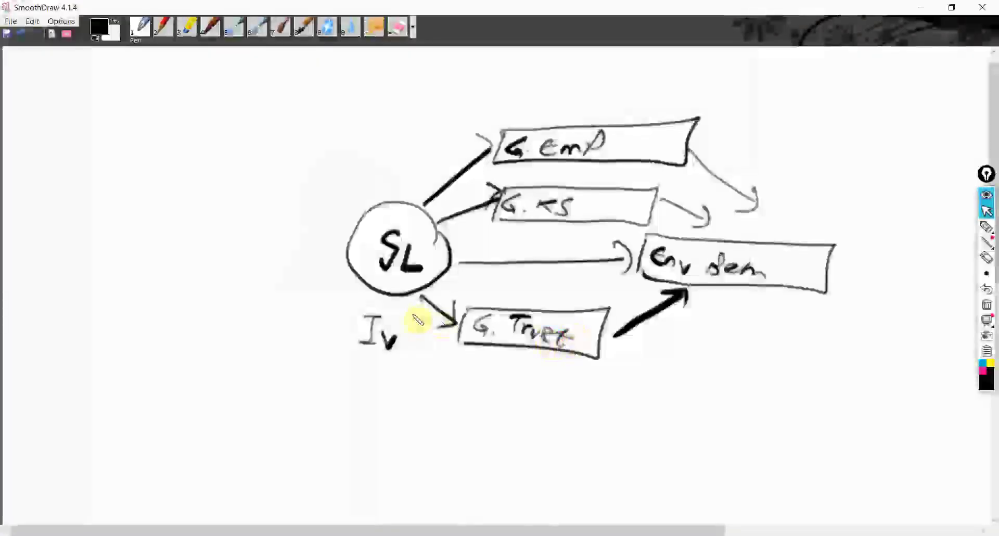
# Draw a box below G. Trust labelled "G. Climate", with arrows from SL to it and from it towards the outcome box
pyautogui.moveTo(423, 300)
pyautogui.mouseDown()
pyautogui.moveTo(477, 398)
pyautogui.moveTo(591, 412)
pyautogui.moveTo(489, 414)
pyautogui.mouseUp()
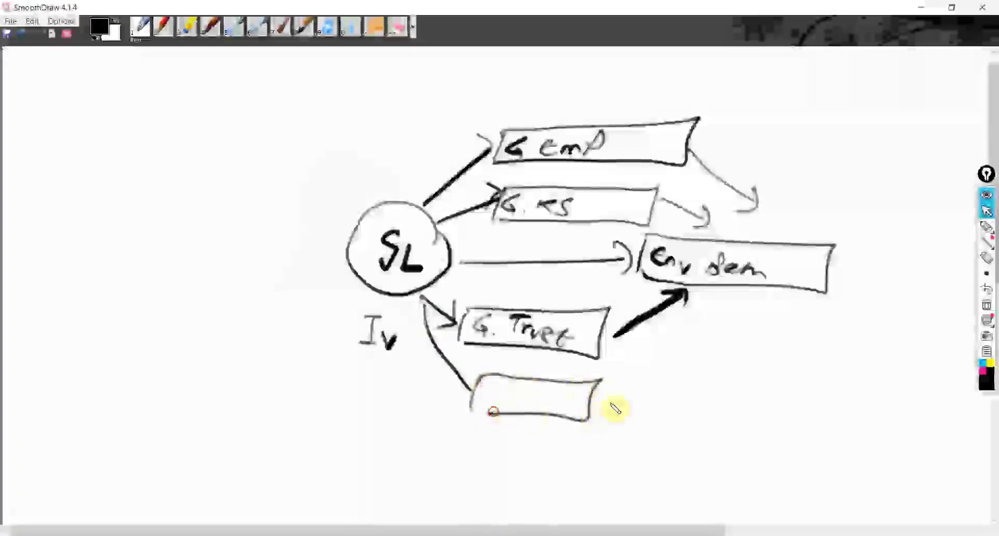
pyautogui.moveTo(598, 411)
pyautogui.mouseDown()
pyautogui.moveTo(718, 329)
pyautogui.moveTo(727, 344)
pyautogui.mouseUp()
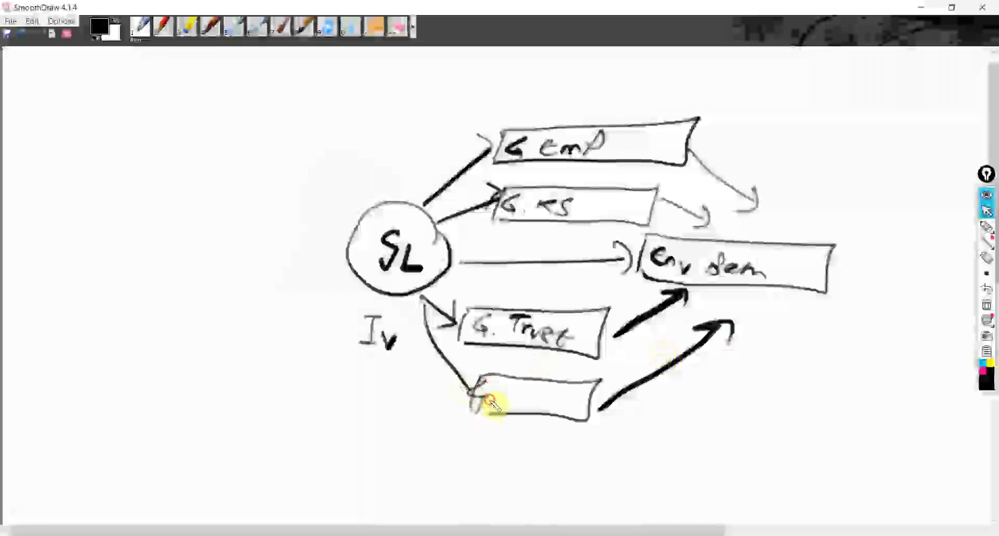
pyautogui.moveTo(489, 400)
pyautogui.mouseDown()
pyautogui.moveTo(507, 387)
pyautogui.moveTo(550, 406)
pyautogui.mouseUp()
pyautogui.moveTo(467, 371); pyautogui.dragTo(448, 394)
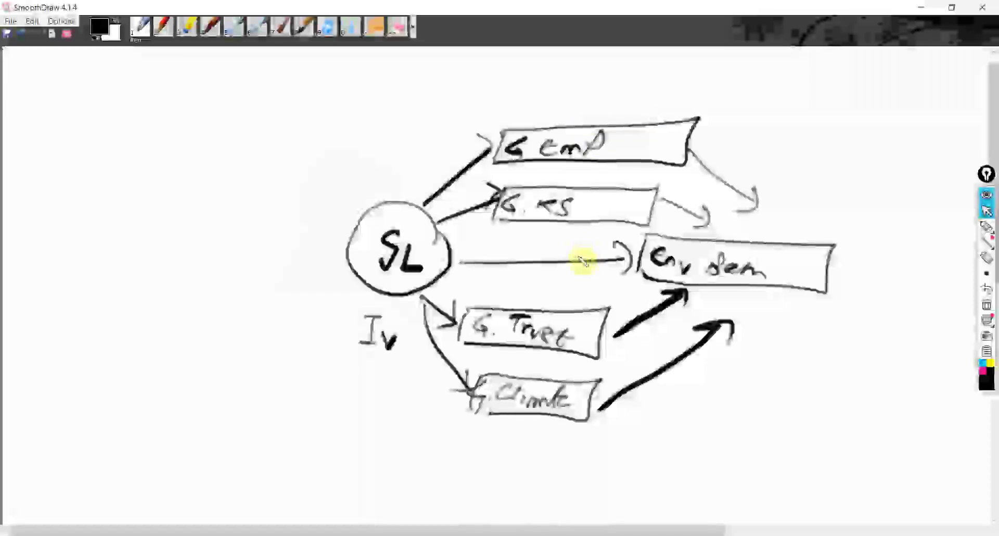
# Draw a moderator box labelled "G. LOC" above SL, with an arrow from it to the direct SL–outcome link
pyautogui.hotkey('alt', 'Tab')
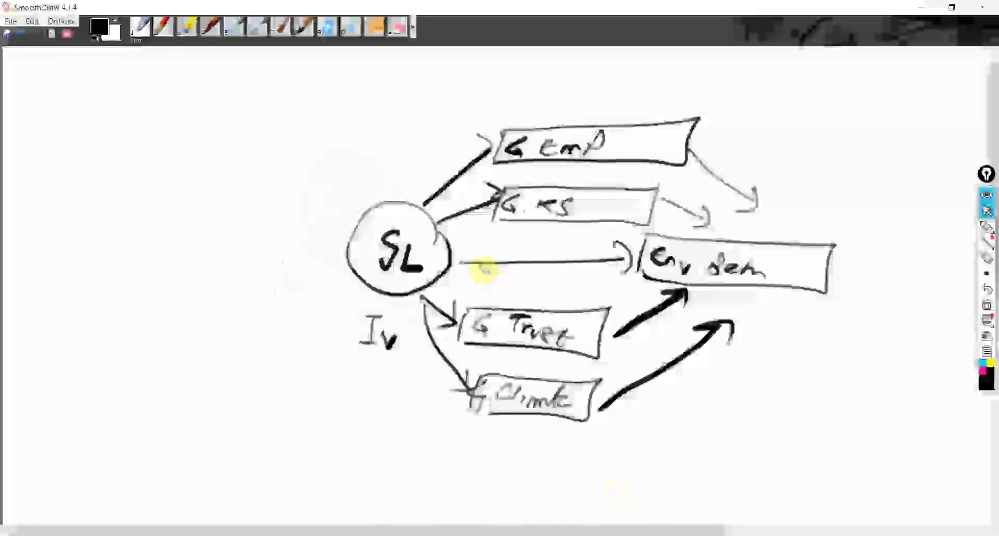
pyautogui.moveTo(401, 145); pyautogui.dragTo(494, 261)
pyautogui.moveTo(293, 132)
pyautogui.mouseDown()
pyautogui.moveTo(435, 93)
pyautogui.moveTo(255, 82)
pyautogui.moveTo(268, 130)
pyautogui.mouseUp()
pyautogui.moveTo(292, 98); pyautogui.dragTo(304, 115)
pyautogui.moveTo(310, 102); pyautogui.dragTo(358, 114)
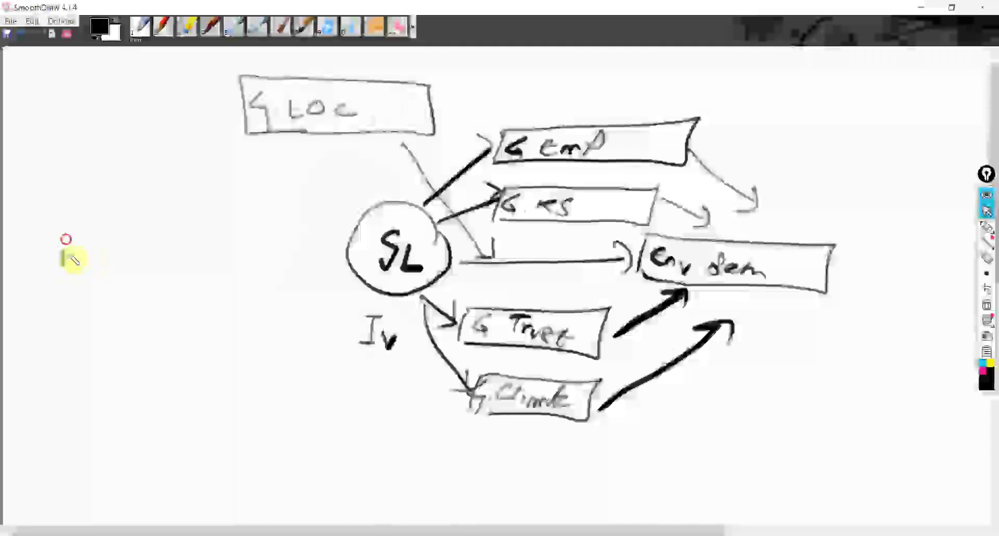
# Write the note "1) What if someone else has the same model" beside the diagram and close it with a curly brace
pyautogui.moveTo(64, 230)
pyautogui.mouseDown()
pyautogui.moveTo(77, 273)
pyautogui.moveTo(140, 259)
pyautogui.moveTo(146, 246)
pyautogui.moveTo(171, 258)
pyautogui.moveTo(220, 242)
pyautogui.moveTo(284, 266)
pyautogui.mouseUp()
pyautogui.moveTo(104, 292); pyautogui.dragTo(211, 305)
pyautogui.moveTo(234, 290)
pyautogui.mouseDown()
pyautogui.moveTo(239, 301)
pyautogui.moveTo(263, 302)
pyautogui.mouseUp()
pyautogui.moveTo(128, 319)
pyautogui.mouseDown()
pyautogui.moveTo(130, 342)
pyautogui.moveTo(162, 346)
pyautogui.mouseUp()
pyautogui.moveTo(191, 347)
pyautogui.mouseDown()
pyautogui.moveTo(228, 331)
pyautogui.moveTo(267, 339)
pyautogui.mouseUp()
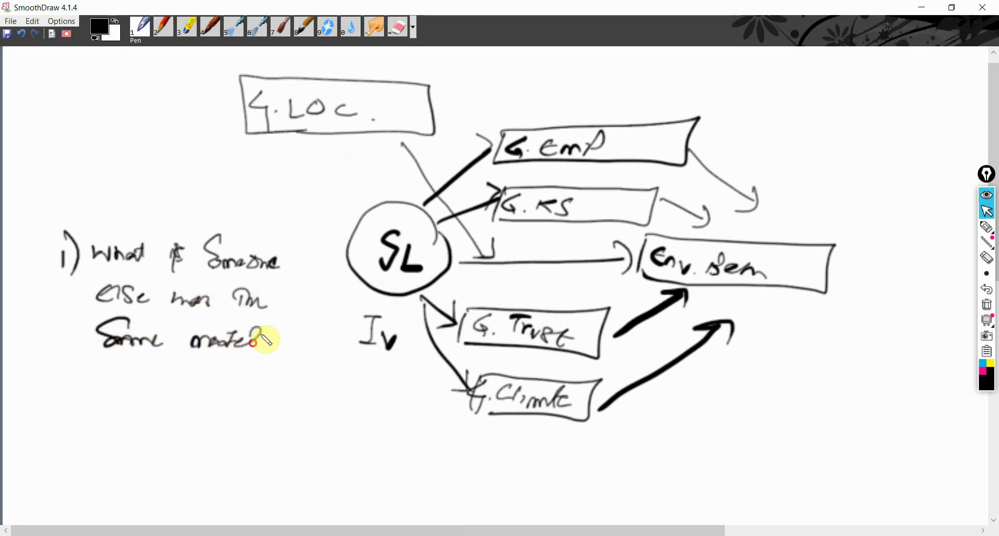
pyautogui.click(265, 347)
pyautogui.moveTo(290, 262); pyautogui.dragTo(302, 346)
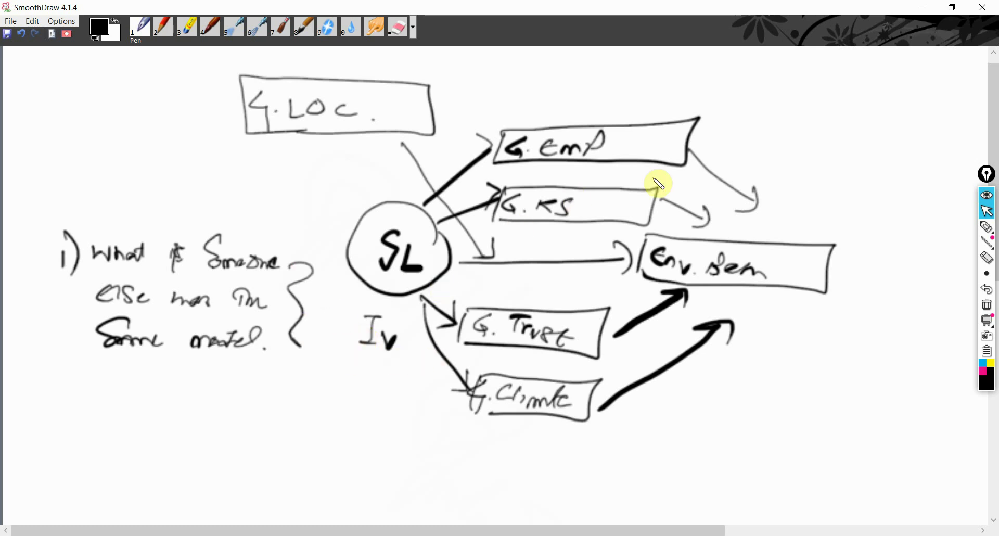
# Circle the group of mediator boxes, underline the G. LOC box, and add a question mark below the note
pyautogui.moveTo(632, 179)
pyautogui.mouseDown()
pyautogui.moveTo(502, 138)
pyautogui.moveTo(432, 385)
pyautogui.moveTo(583, 247)
pyautogui.moveTo(577, 140)
pyautogui.mouseUp()
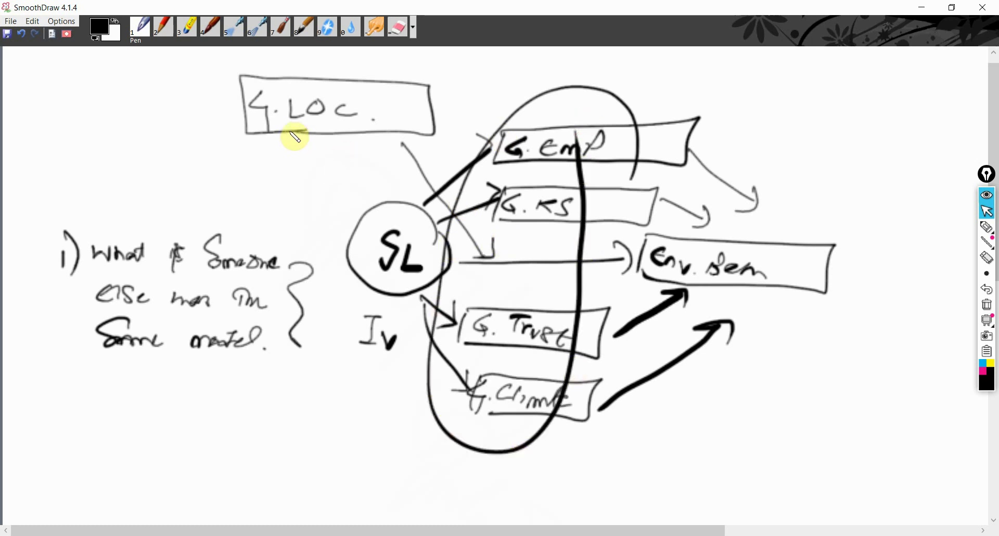
pyautogui.moveTo(261, 151); pyautogui.dragTo(353, 150)
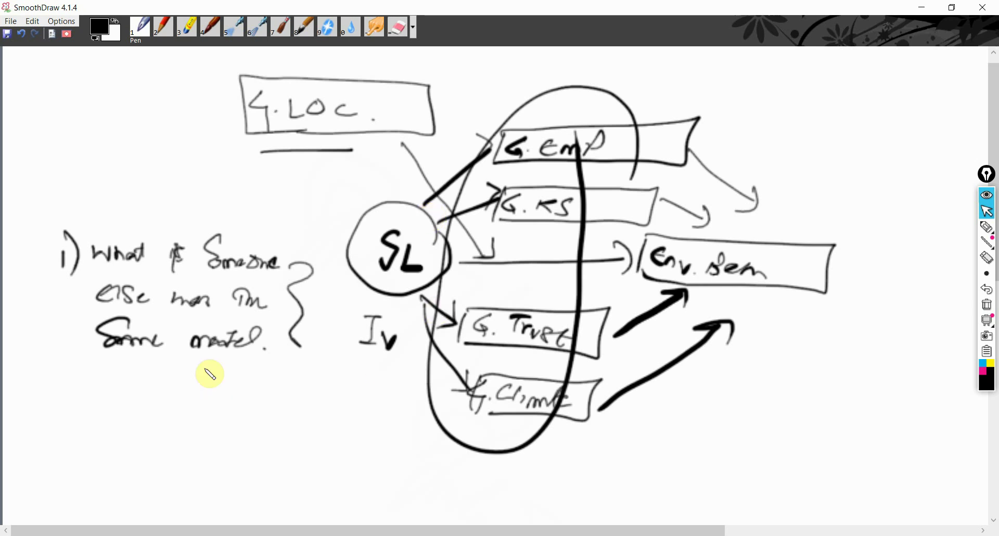
pyautogui.moveTo(202, 365); pyautogui.dragTo(207, 382)
pyautogui.click(209, 410)
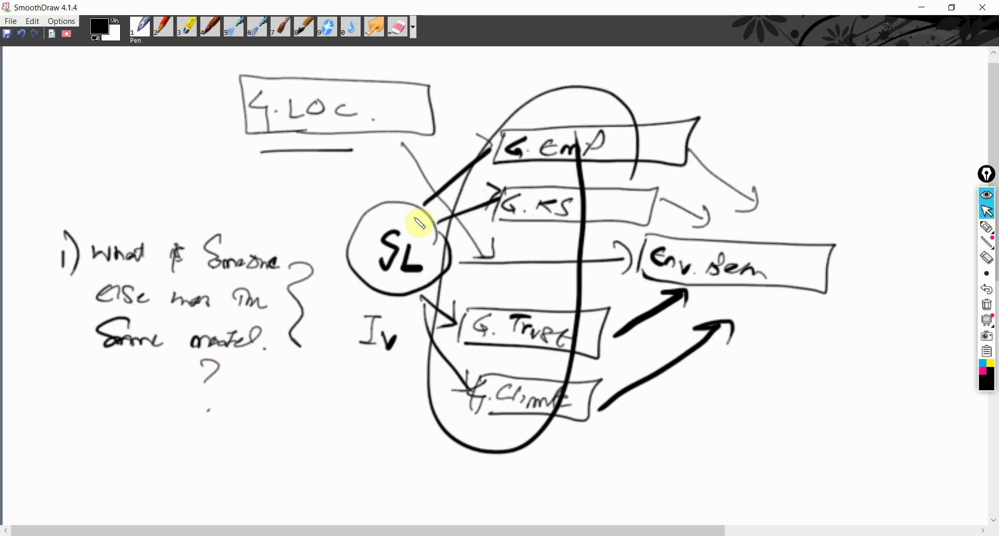
# Circle SL again, add an outward arrow from it, and prefix it with "G."
pyautogui.moveTo(424, 232)
pyautogui.mouseDown()
pyautogui.moveTo(361, 224)
pyautogui.moveTo(397, 282)
pyautogui.moveTo(419, 223)
pyautogui.moveTo(429, 242)
pyautogui.mouseUp()
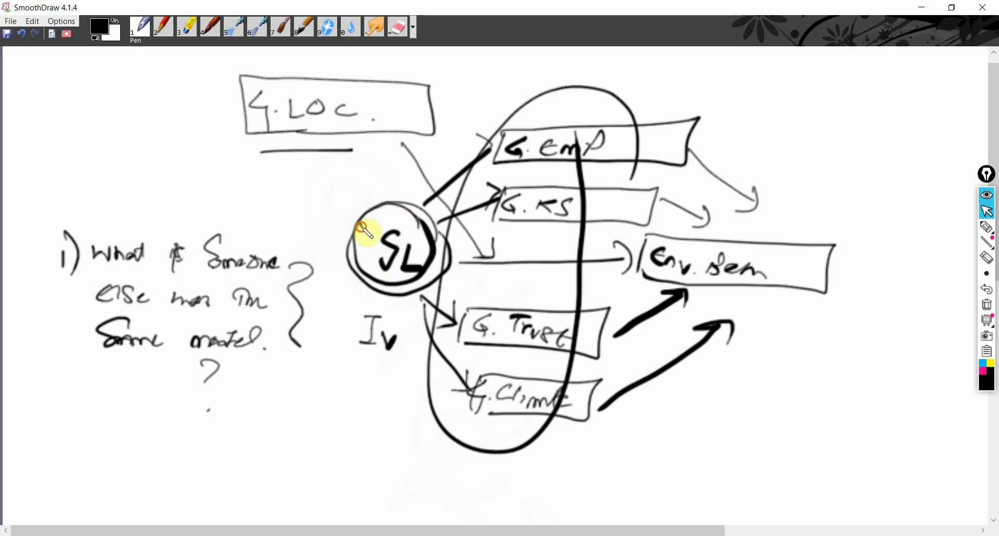
pyautogui.moveTo(362, 225)
pyautogui.mouseDown()
pyautogui.moveTo(328, 211)
pyautogui.moveTo(361, 262)
pyautogui.mouseUp()
pyautogui.click(367, 251)
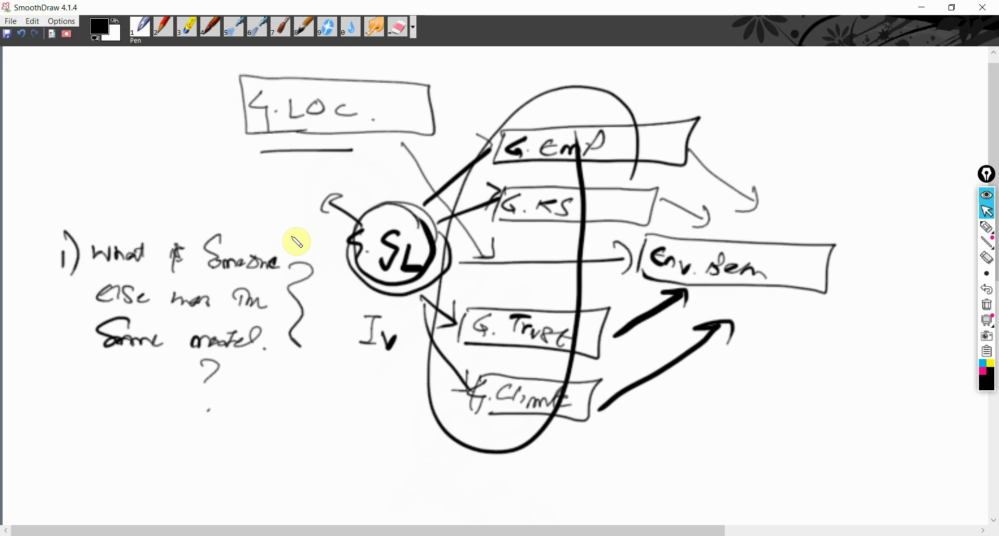
# Switch to the browser, return to the Google Scholar results, and search for "Green Servant Leadership"
pyautogui.hotkey('alt', 'Tab')
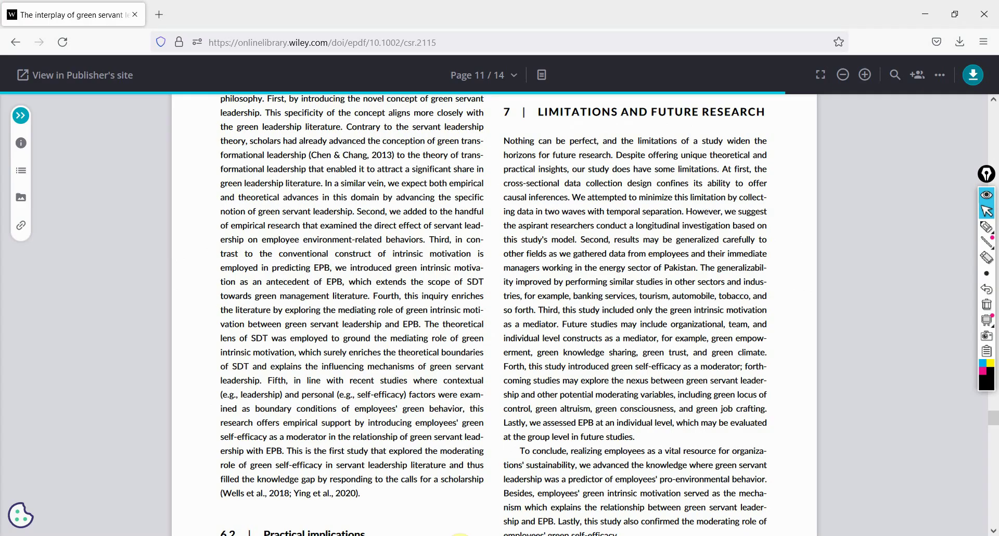
pyautogui.click(11, 43)
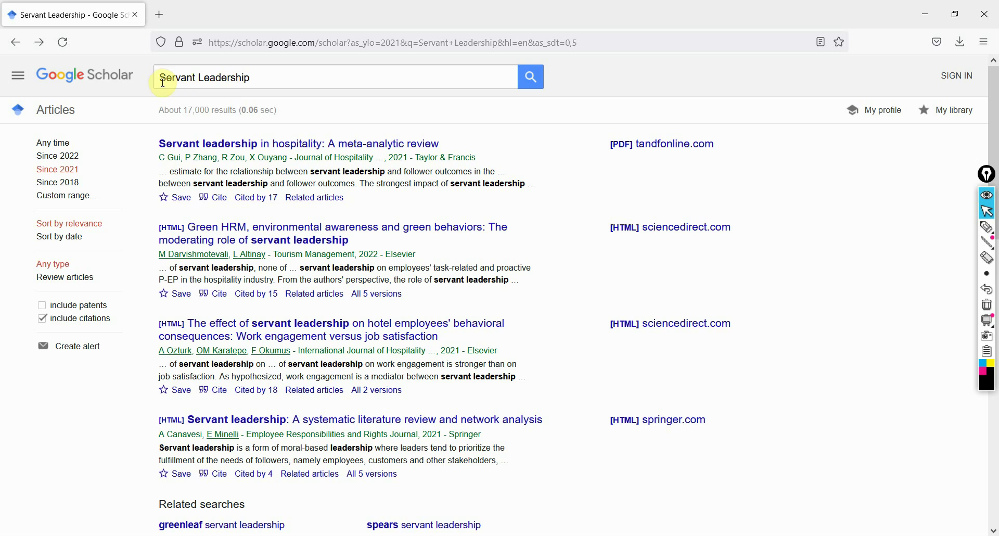
pyautogui.click(163, 81)
pyautogui.write('Green')
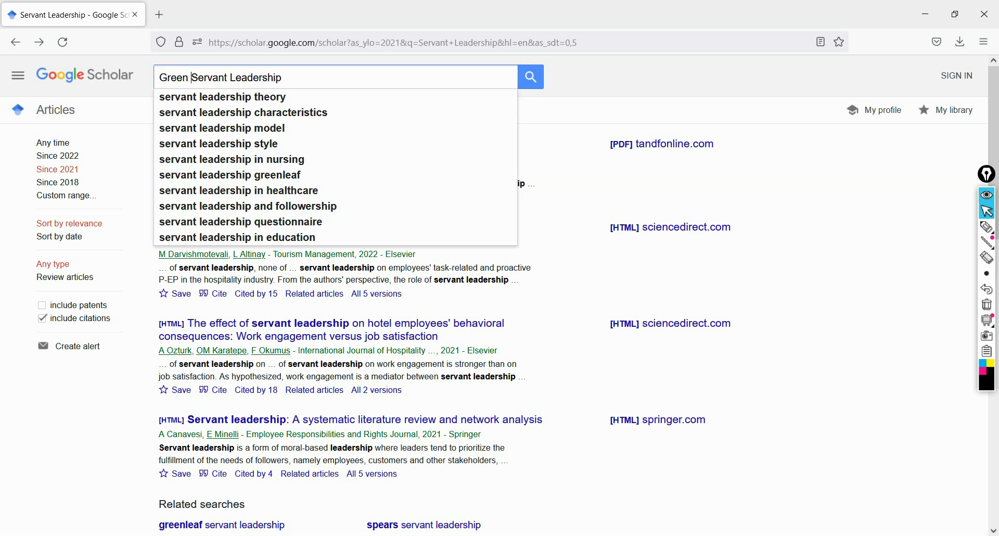
pyautogui.press('Return')
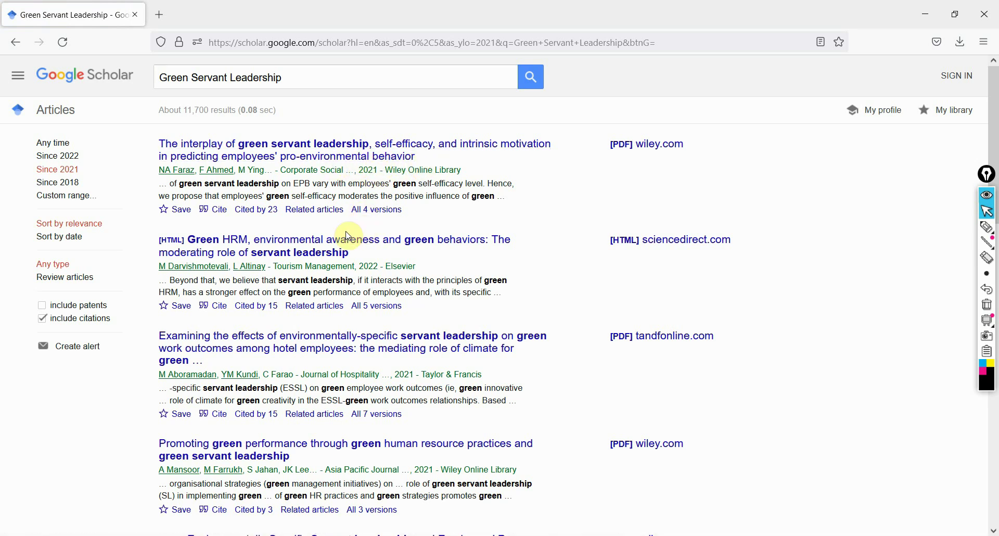
# Open the tandfonline PDF on environmentally-specific servant leadership and green work outcomes in a new tab
pyautogui.rightClick(669, 334)
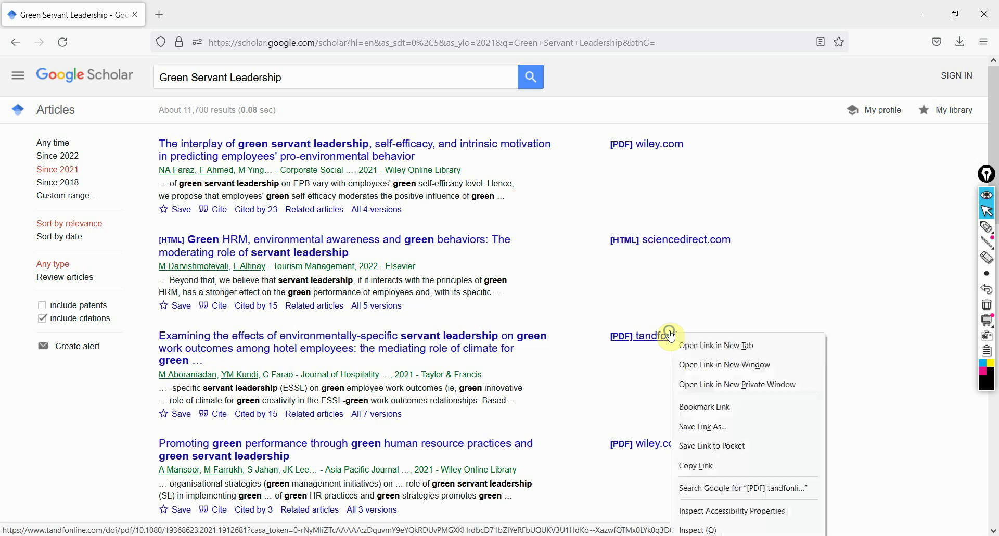
pyautogui.click(686, 343)
pyautogui.scroll(-5, 686, 343)
# Switch back to SmoothDraw, circle the environmental behavior outcome, and draw an arrow from it to a new diamond shape
pyautogui.moveTo(990, 228)
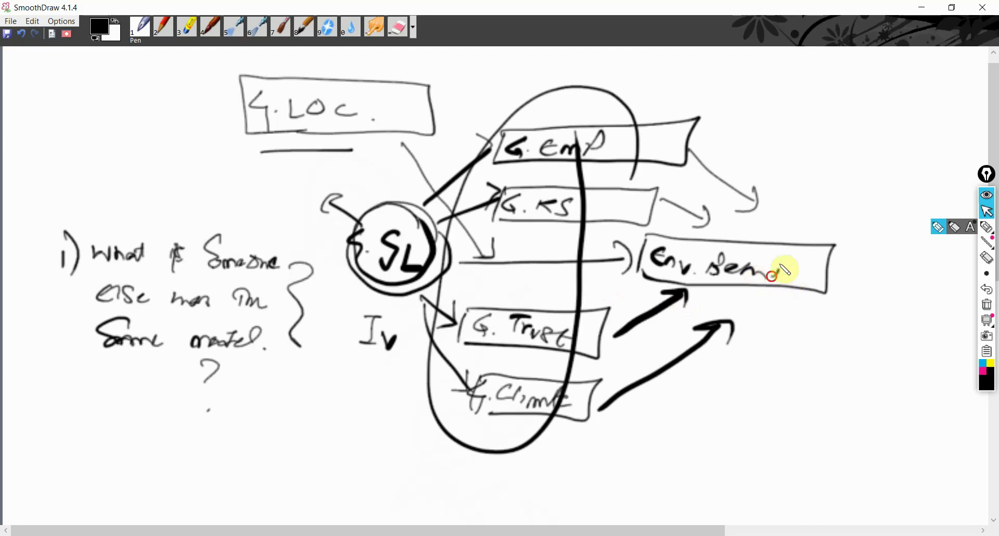
pyautogui.moveTo(785, 269)
pyautogui.mouseDown()
pyautogui.moveTo(631, 297)
pyautogui.moveTo(770, 246)
pyautogui.moveTo(773, 306)
pyautogui.mouseUp()
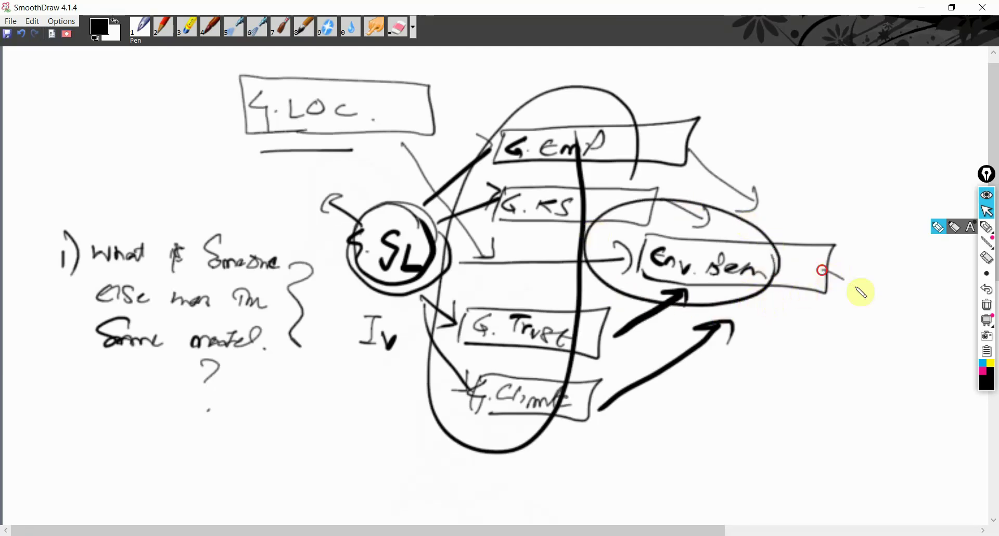
pyautogui.moveTo(861, 293)
pyautogui.mouseDown()
pyautogui.moveTo(846, 297)
pyautogui.moveTo(936, 345)
pyautogui.moveTo(868, 347)
pyautogui.mouseUp()
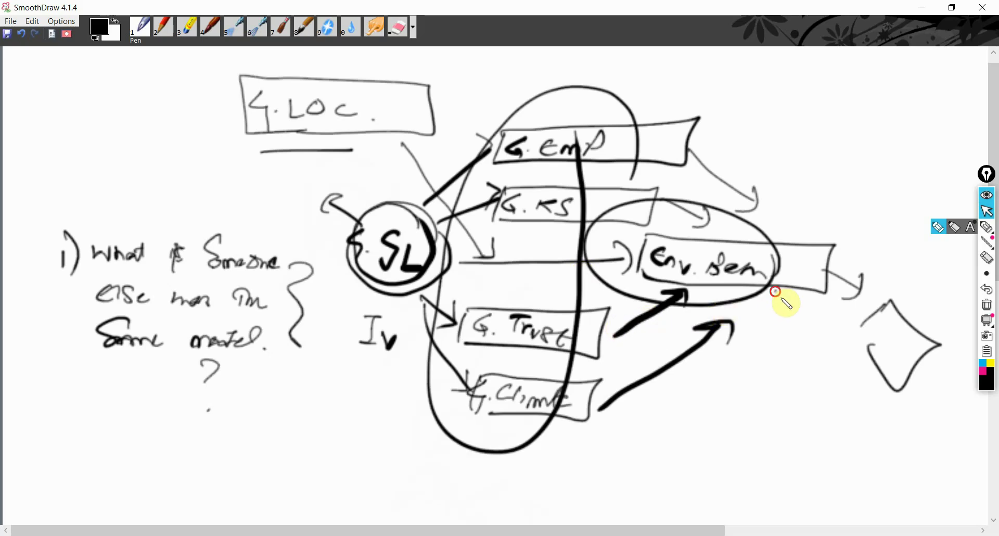
# Draw another box overlapping the bottom of G. Climate, with connecting arrows from SL to it and from it to the outcome
pyautogui.moveTo(777, 290)
pyautogui.mouseDown()
pyautogui.moveTo(612, 413)
pyautogui.moveTo(457, 430)
pyautogui.moveTo(475, 401)
pyautogui.moveTo(424, 346)
pyautogui.mouseUp()
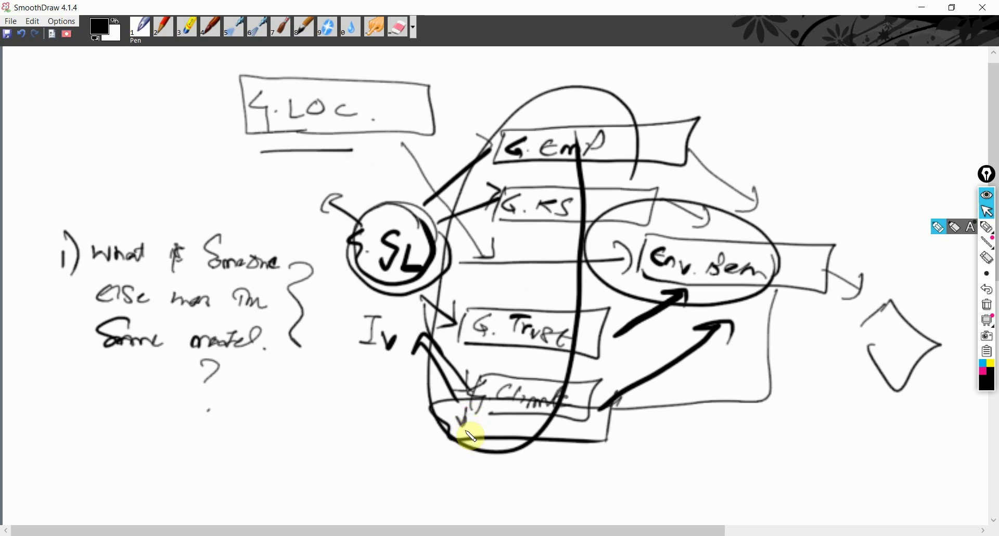
pyautogui.moveTo(464, 422); pyautogui.dragTo(457, 412)
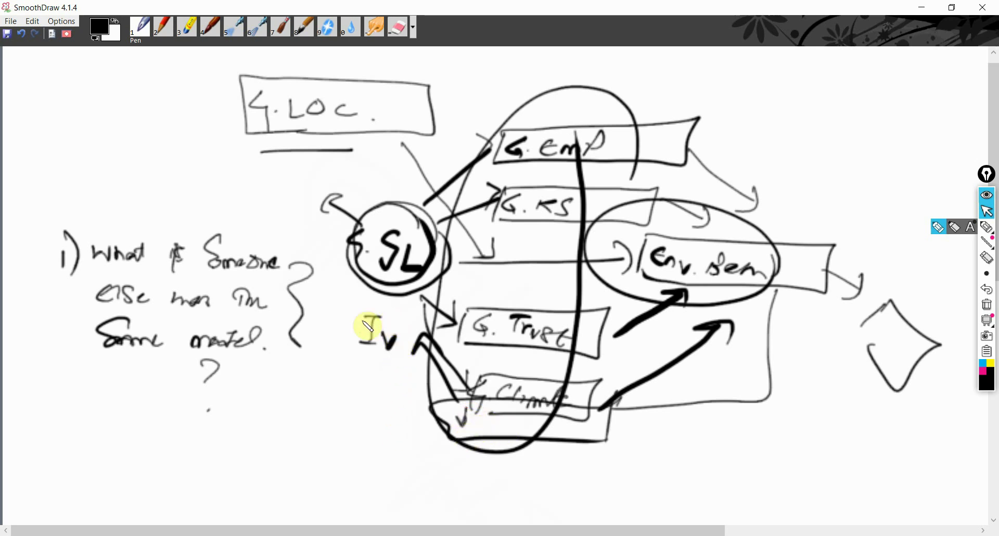
pyautogui.moveTo(358, 292)
pyautogui.mouseDown()
pyautogui.moveTo(346, 374)
pyautogui.moveTo(397, 418)
pyautogui.moveTo(397, 397)
pyautogui.moveTo(406, 415)
pyautogui.mouseUp()
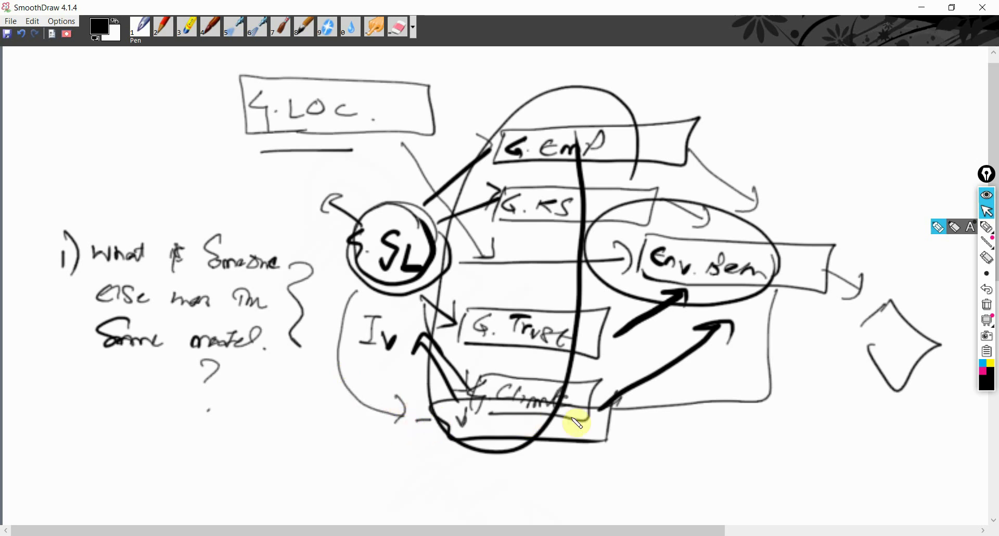
pyautogui.moveTo(606, 419)
pyautogui.mouseDown()
pyautogui.moveTo(631, 424)
pyautogui.moveTo(743, 339)
pyautogui.moveTo(748, 357)
pyautogui.mouseUp()
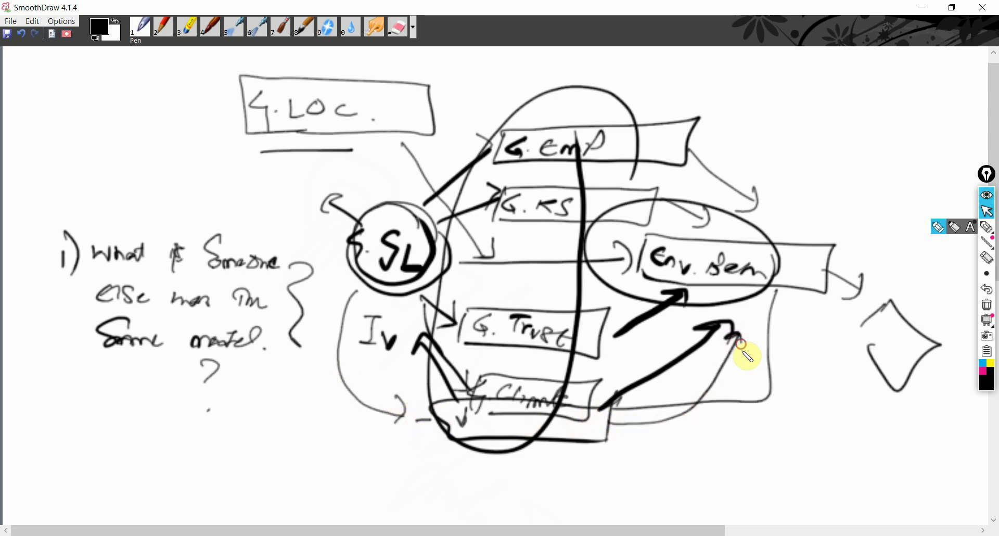
# Switch to the browser and examine the tandfonline article's proposed research model and later sections
pyautogui.hotkey('alt', 'Tab')
pyautogui.click(252, 8)
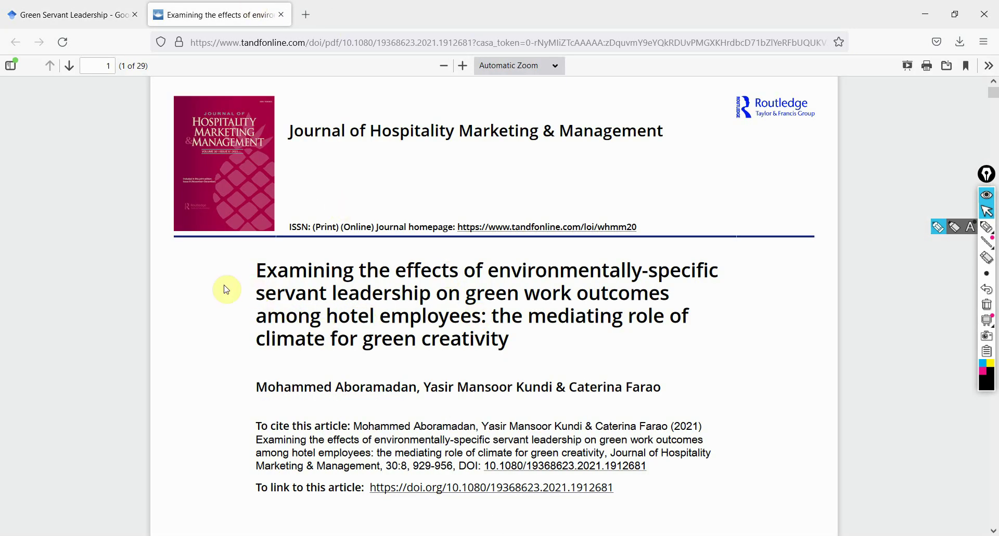
pyautogui.scroll(-15, 224, 342)
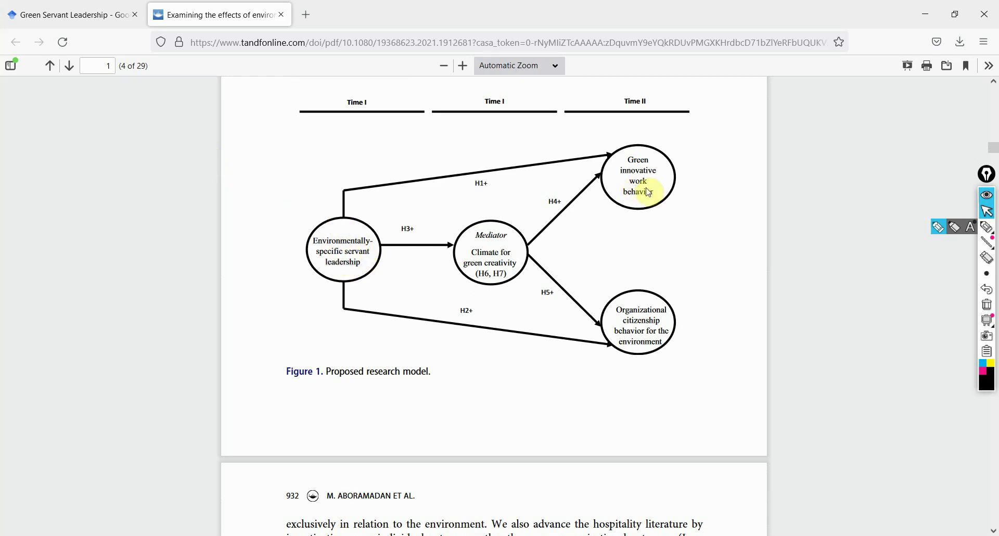
pyautogui.scroll(-20, 649, 192)
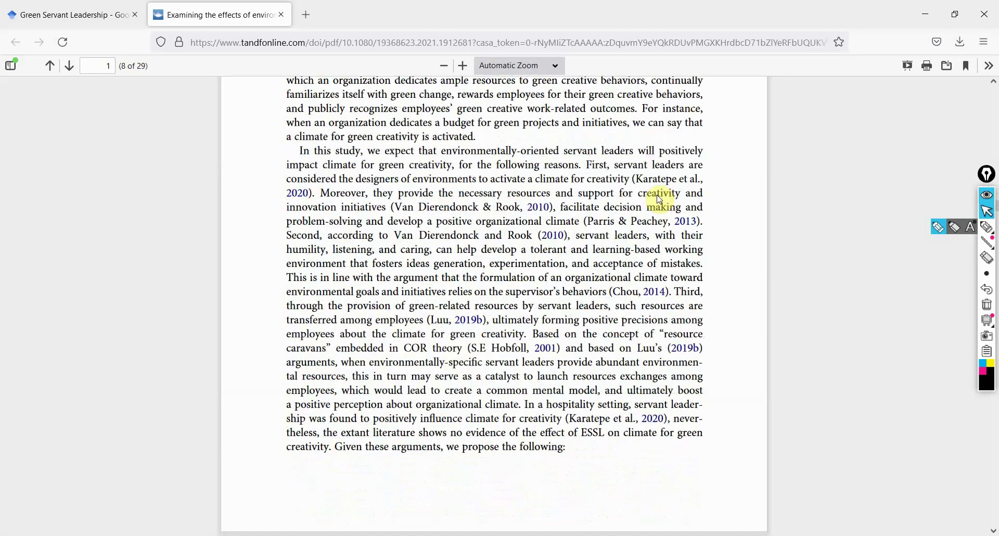
pyautogui.scroll(-8, 660, 199)
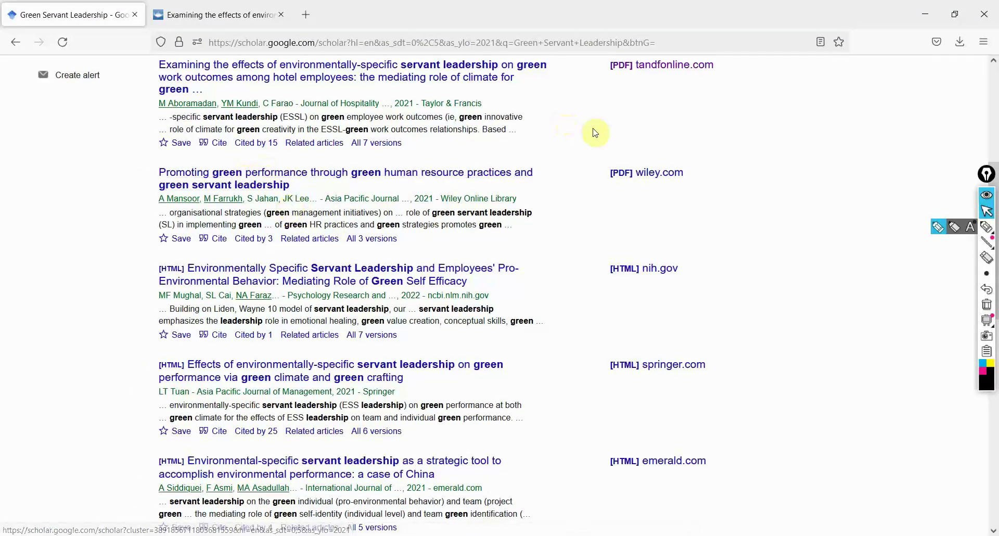
# Open the Wiley PDF on promoting green performance and examine its conceptual framework and directions for future research
pyautogui.middleClick(620, 172)
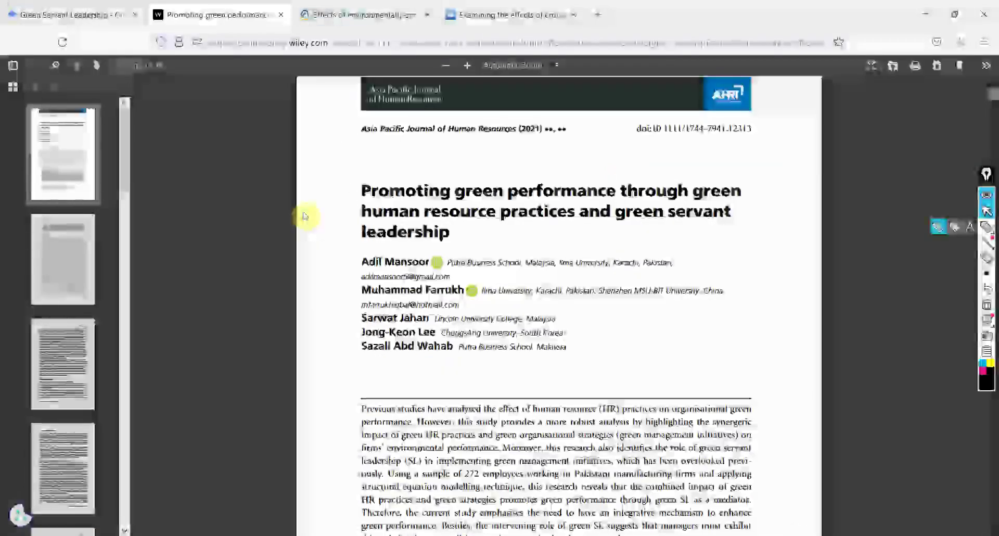
pyautogui.scroll(-20, 323, 255)
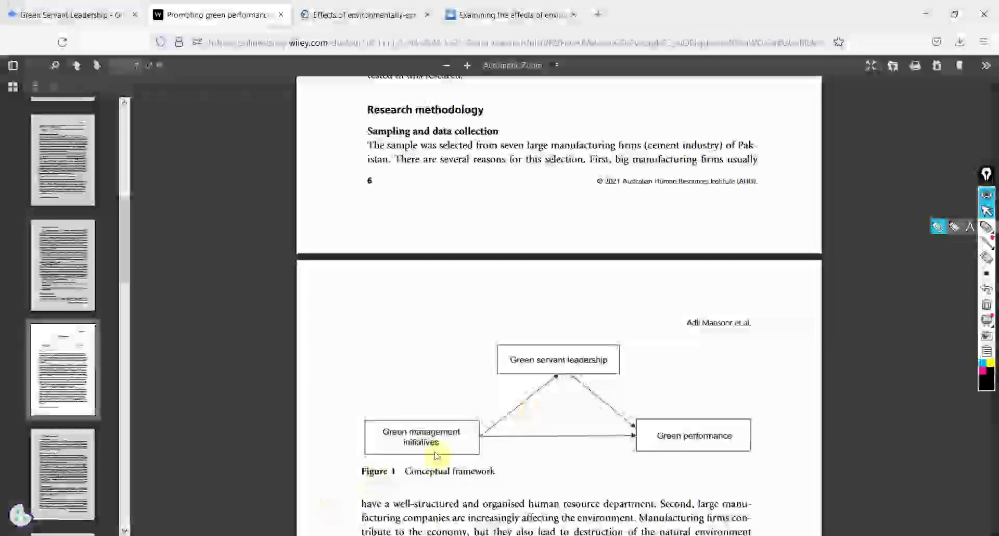
pyautogui.scroll(-15, 439, 432)
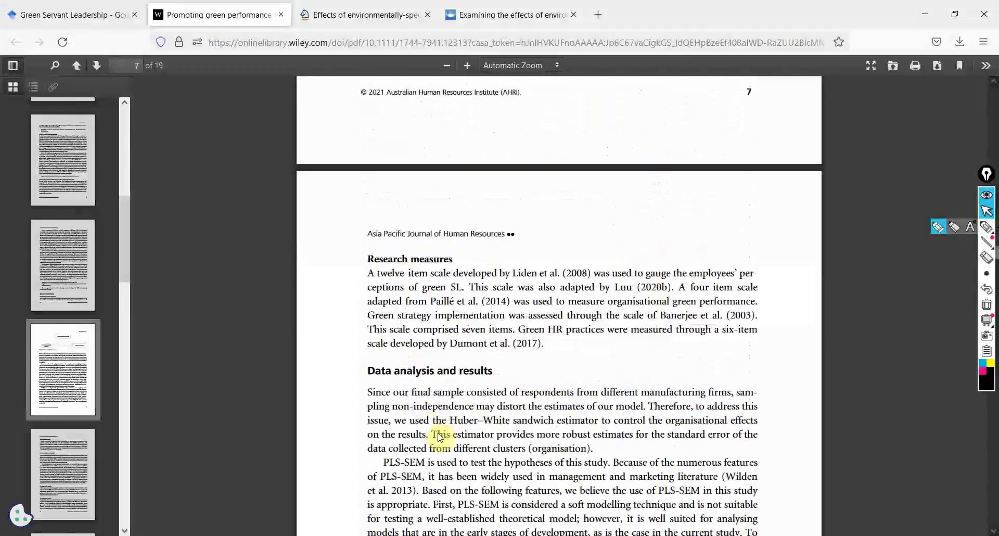
pyautogui.scroll(-20, 443, 438)
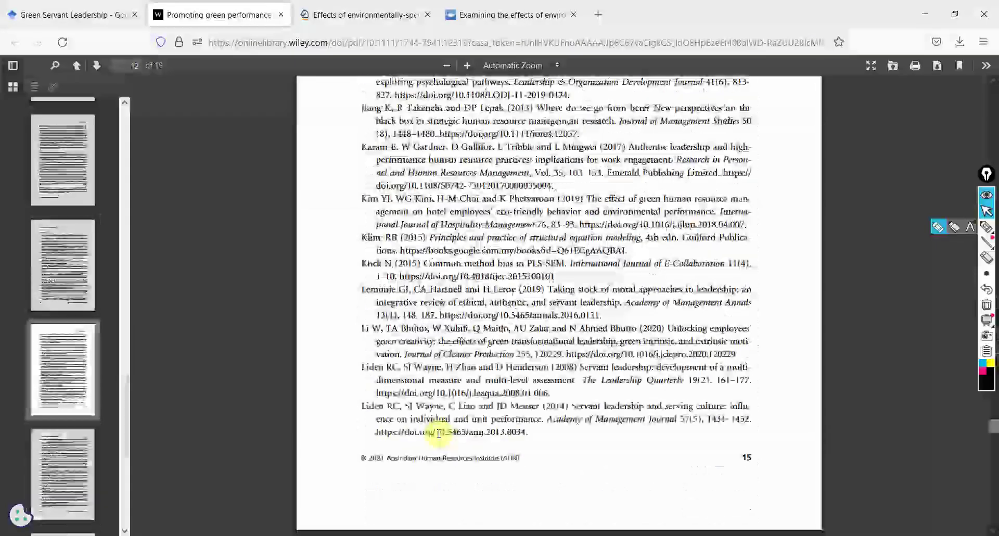
pyautogui.scroll(20, 440, 439)
pyautogui.scroll(-5, 438, 440)
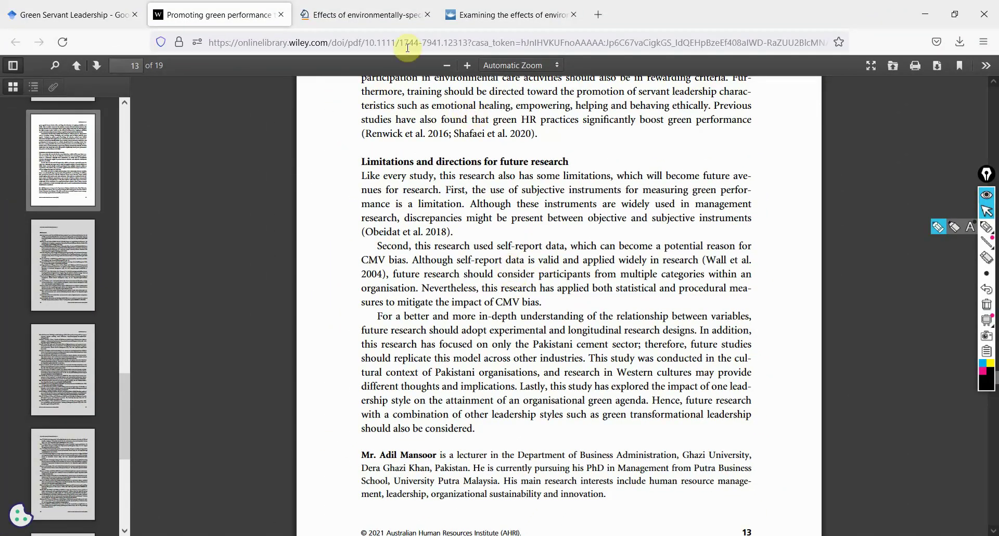
# Open the Springer article's PDF, close the tandfonline article, and examine the Springer paper's research model, future research suggestions and conclusion
pyautogui.click(364, 15)
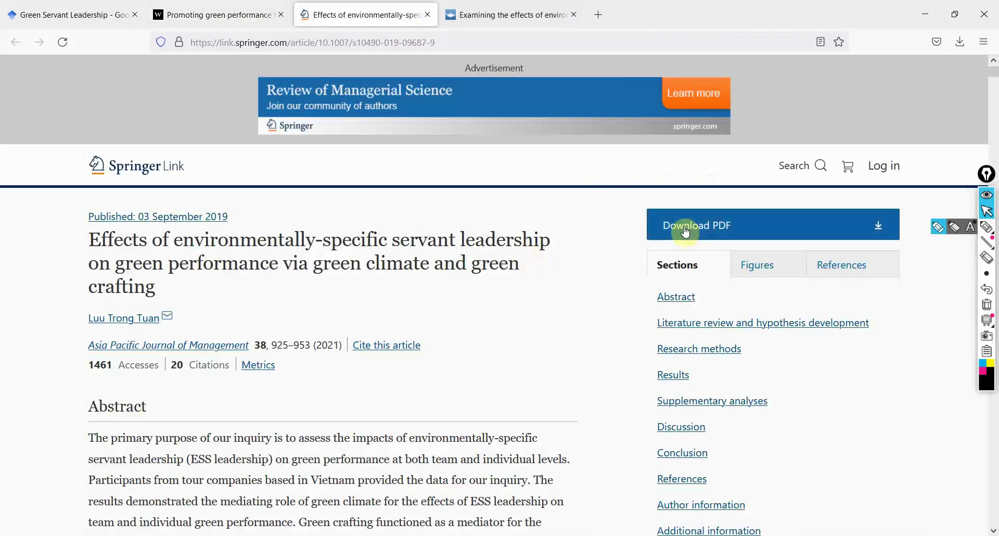
pyautogui.middleClick(493, 4)
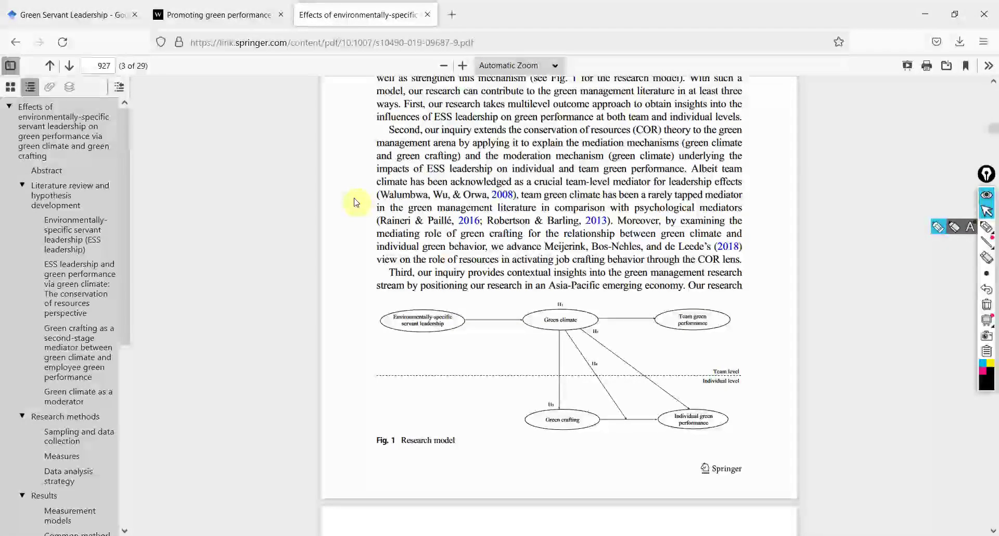
pyautogui.scroll(-20, 356, 202)
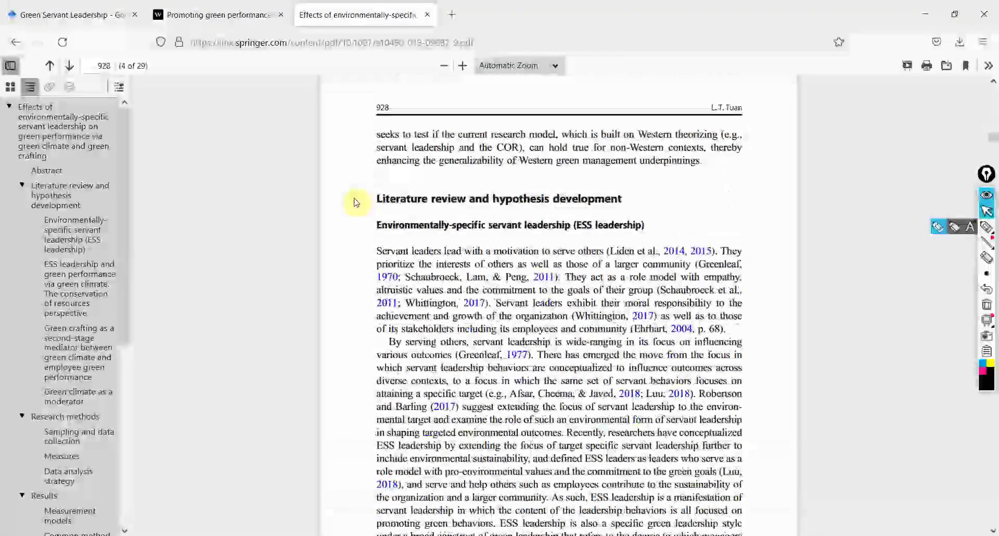
pyautogui.scroll(-10, 355, 202)
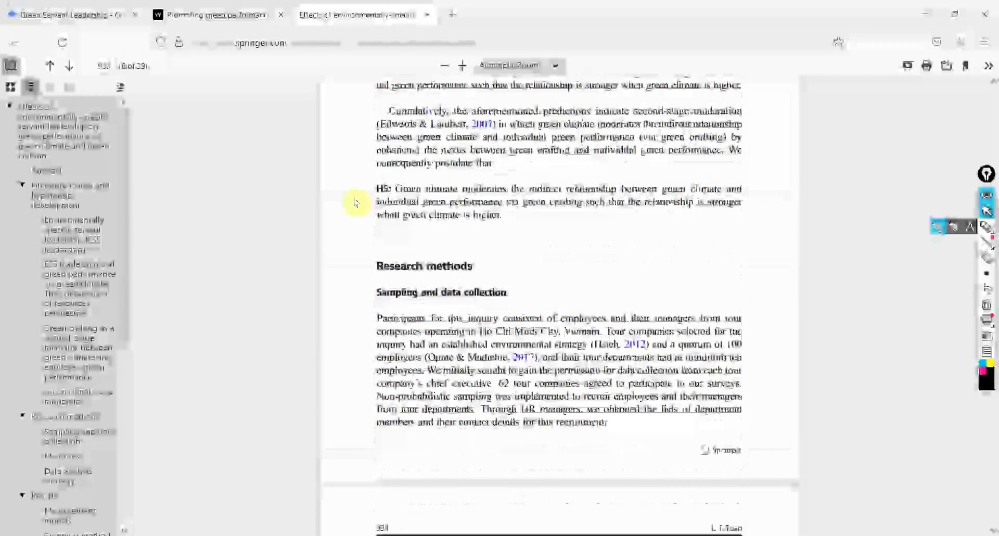
pyautogui.scroll(-20, 355, 202)
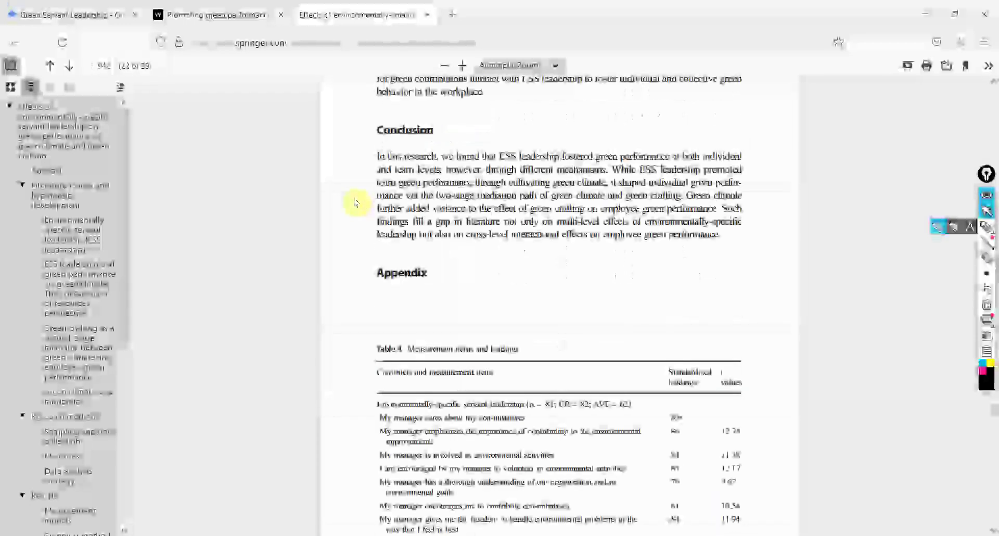
pyautogui.scroll(10, 355, 202)
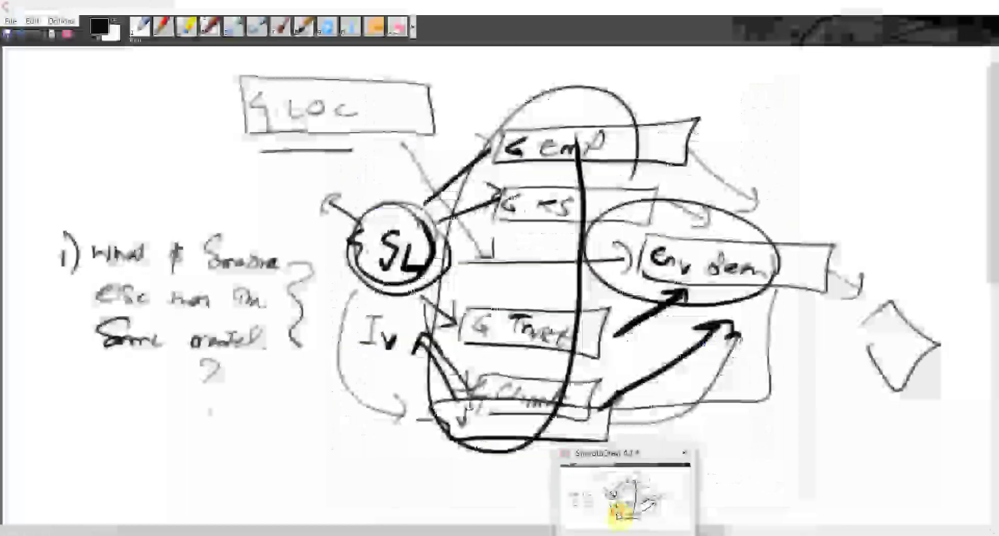
# Switch to SmoothDraw, draw a G.R.I box above G. Emp linked from SL and toward the outcome, and circle G. Emp and G. KS
pyautogui.click(582, 507)
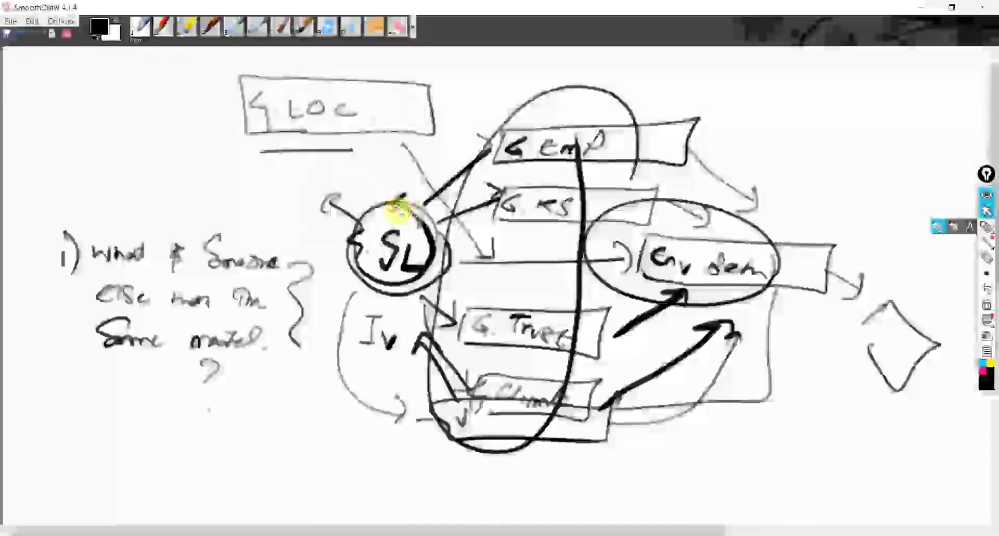
pyautogui.moveTo(399, 208)
pyautogui.mouseDown()
pyautogui.moveTo(512, 84)
pyautogui.moveTo(654, 61)
pyautogui.moveTo(536, 85)
pyautogui.moveTo(544, 66)
pyautogui.moveTo(637, 93)
pyautogui.moveTo(706, 152)
pyautogui.mouseUp()
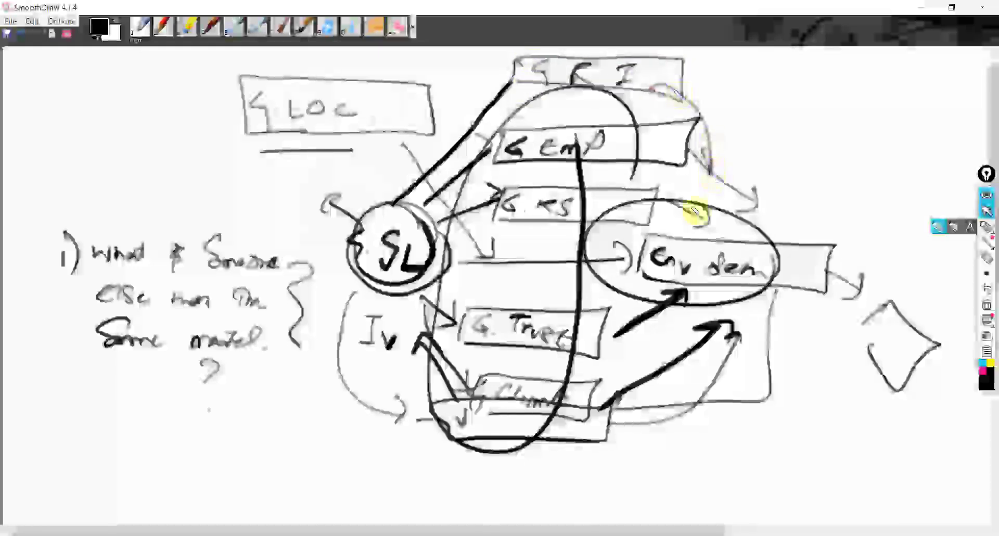
pyautogui.moveTo(695, 210); pyautogui.dragTo(707, 222)
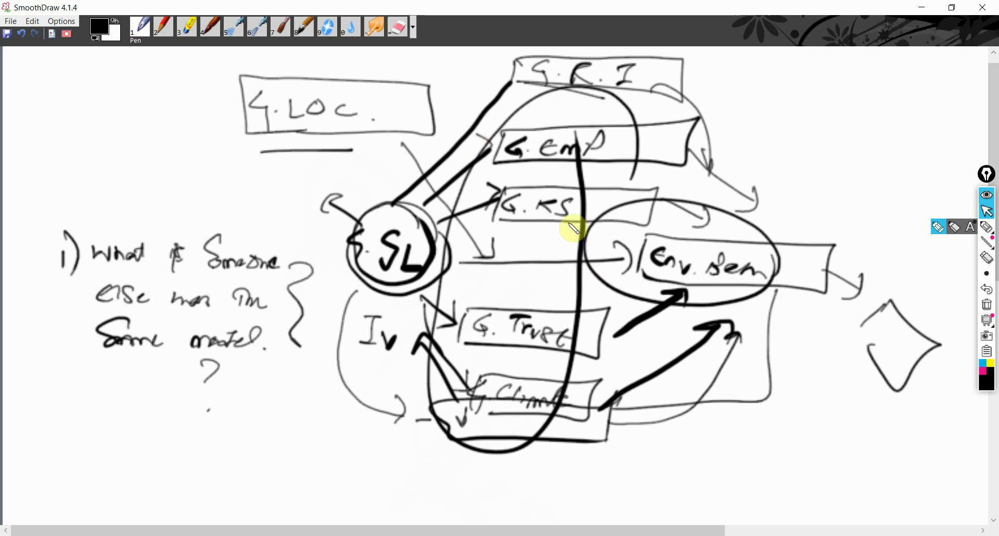
pyautogui.moveTo(629, 162)
pyautogui.mouseDown()
pyautogui.moveTo(512, 118)
pyautogui.moveTo(600, 166)
pyautogui.mouseUp()
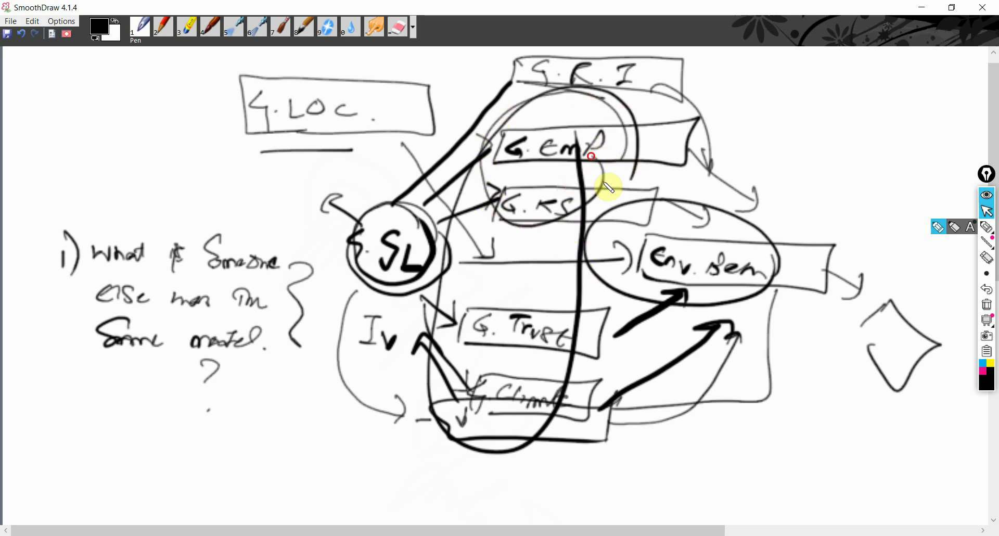
# Write circled numbers 1 and 2 beside the G. LOC box, and add a circled label beneath SL with lines into the model
pyautogui.moveTo(111, 103); pyautogui.dragTo(112, 99)
pyautogui.moveTo(102, 110); pyautogui.dragTo(107, 177)
pyautogui.moveTo(99, 145); pyautogui.dragTo(102, 147)
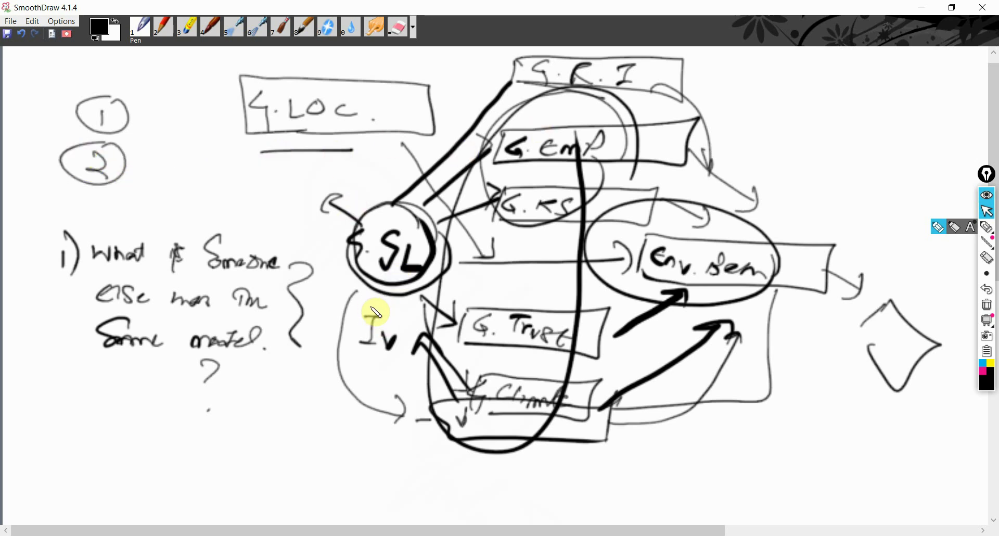
pyautogui.moveTo(372, 301)
pyautogui.mouseDown()
pyautogui.moveTo(339, 319)
pyautogui.moveTo(413, 330)
pyautogui.moveTo(419, 290)
pyautogui.moveTo(430, 371)
pyautogui.mouseUp()
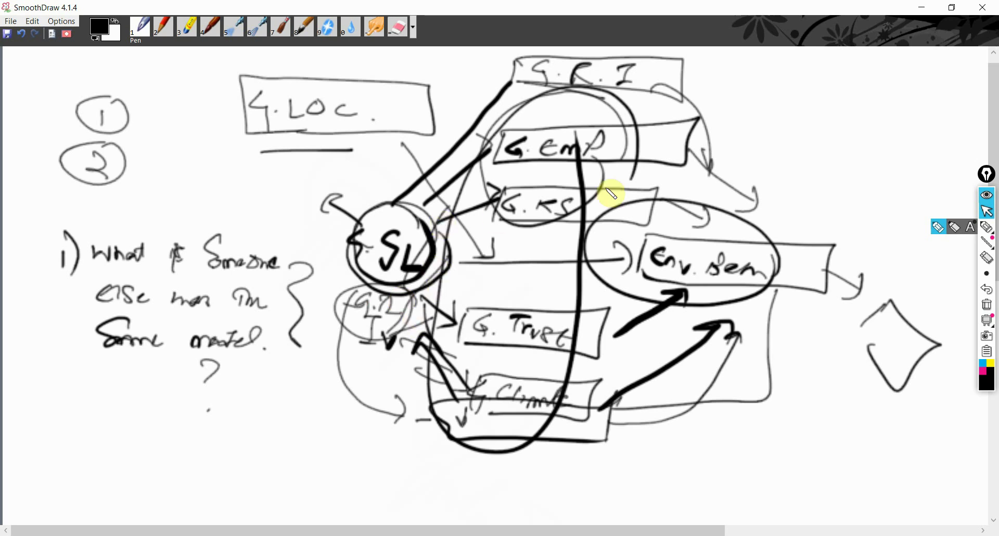
pyautogui.moveTo(477, 293); pyautogui.dragTo(511, 290)
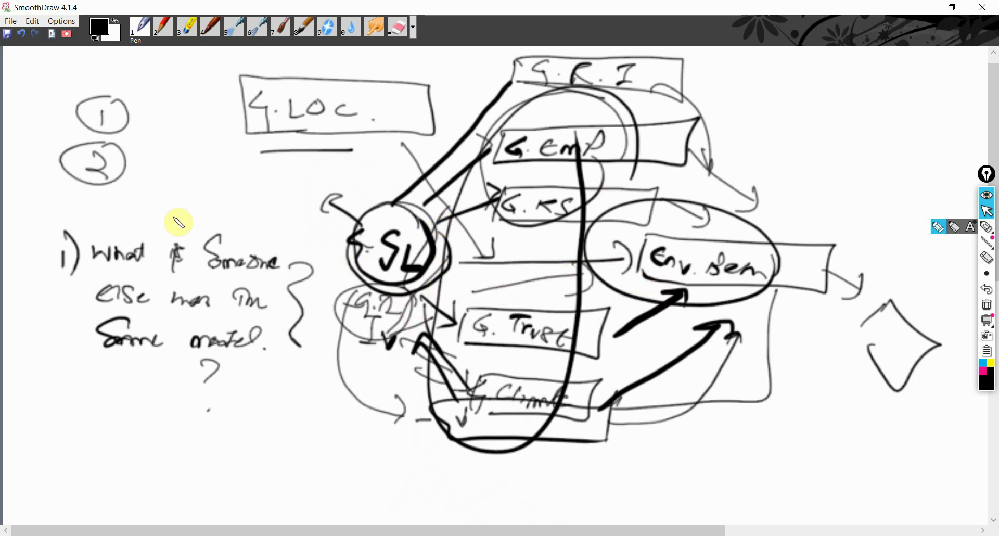
# Add a circled 3 below the 2, ring the number list and the handwritten question, and draw an upward arrow beneath the question
pyautogui.moveTo(83, 194); pyautogui.dragTo(78, 221)
pyautogui.moveTo(112, 188)
pyautogui.mouseDown()
pyautogui.moveTo(145, 94)
pyautogui.moveTo(60, 205)
pyautogui.moveTo(168, 156)
pyautogui.mouseUp()
pyautogui.moveTo(318, 304)
pyautogui.mouseDown()
pyautogui.moveTo(330, 255)
pyautogui.moveTo(37, 329)
pyautogui.moveTo(338, 307)
pyautogui.mouseUp()
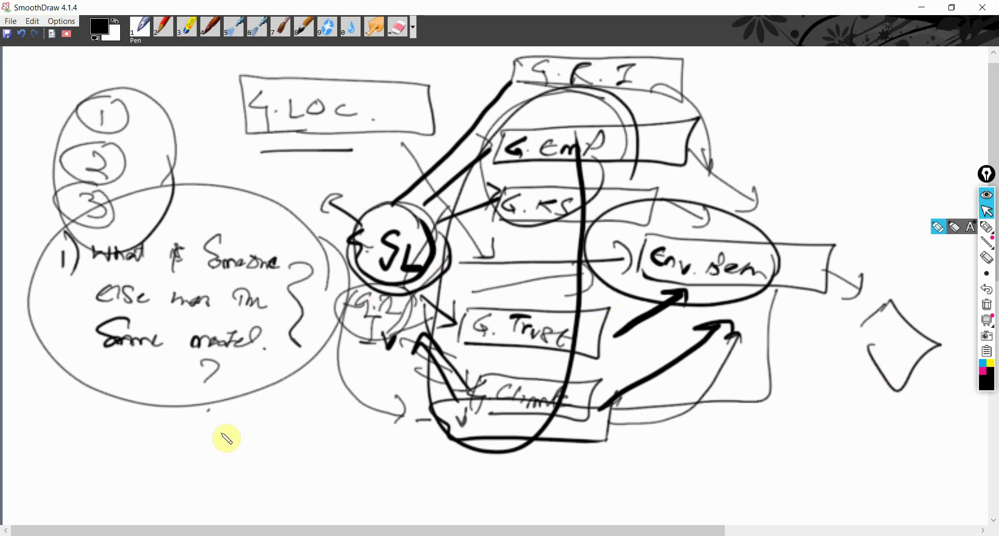
pyautogui.moveTo(291, 443); pyautogui.dragTo(300, 405)
pyautogui.moveTo(280, 424); pyautogui.dragTo(303, 424)
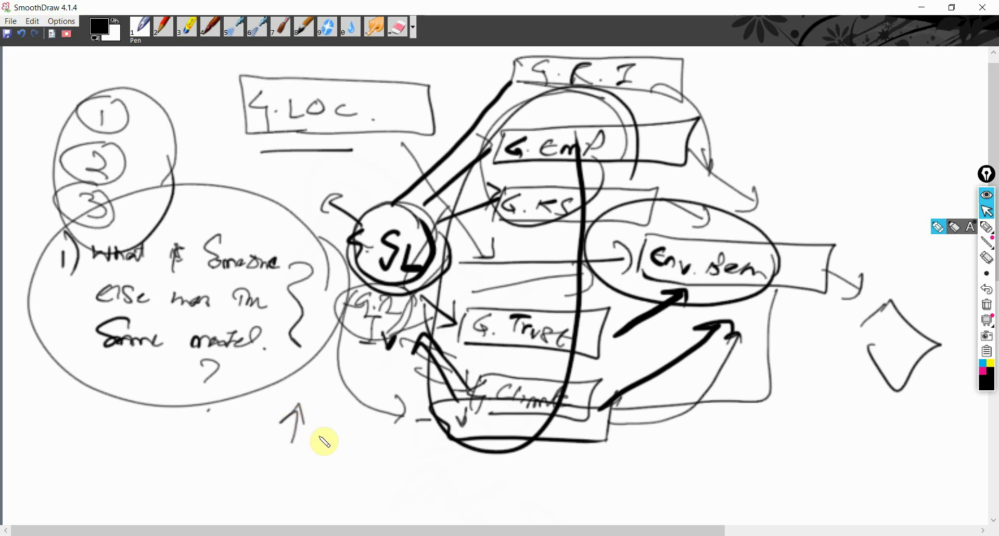